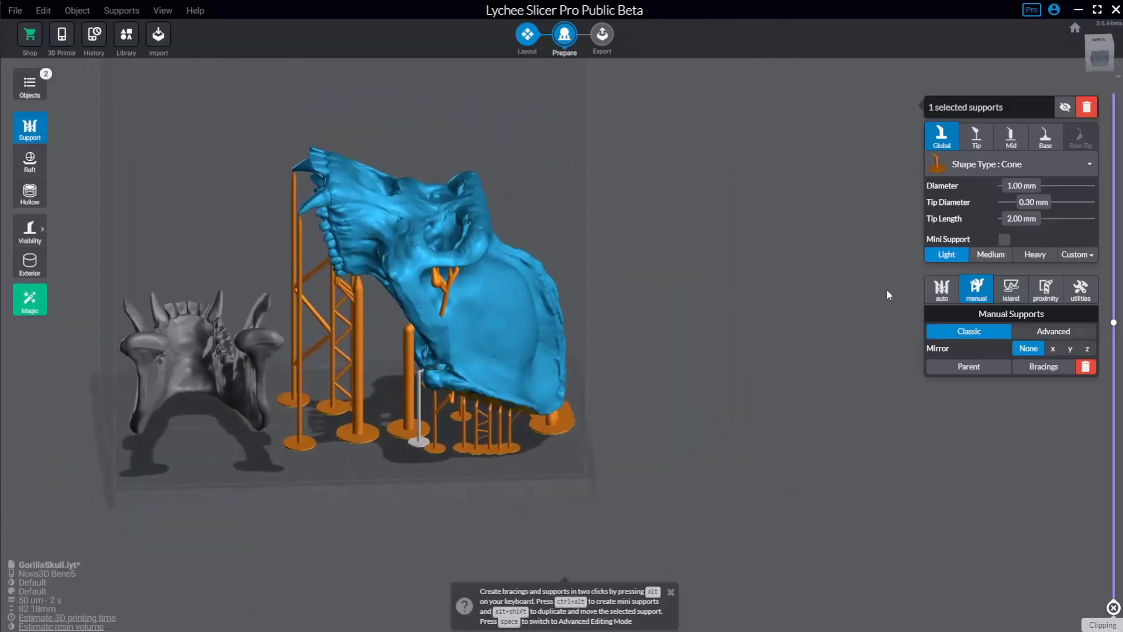
# - Select all existing supports under the upper skull and delete them
pyautogui.click(1011, 292)
pyautogui.click(977, 296)
pyautogui.moveTo(607, 213); pyautogui.dragTo(641, 221, button='middle')
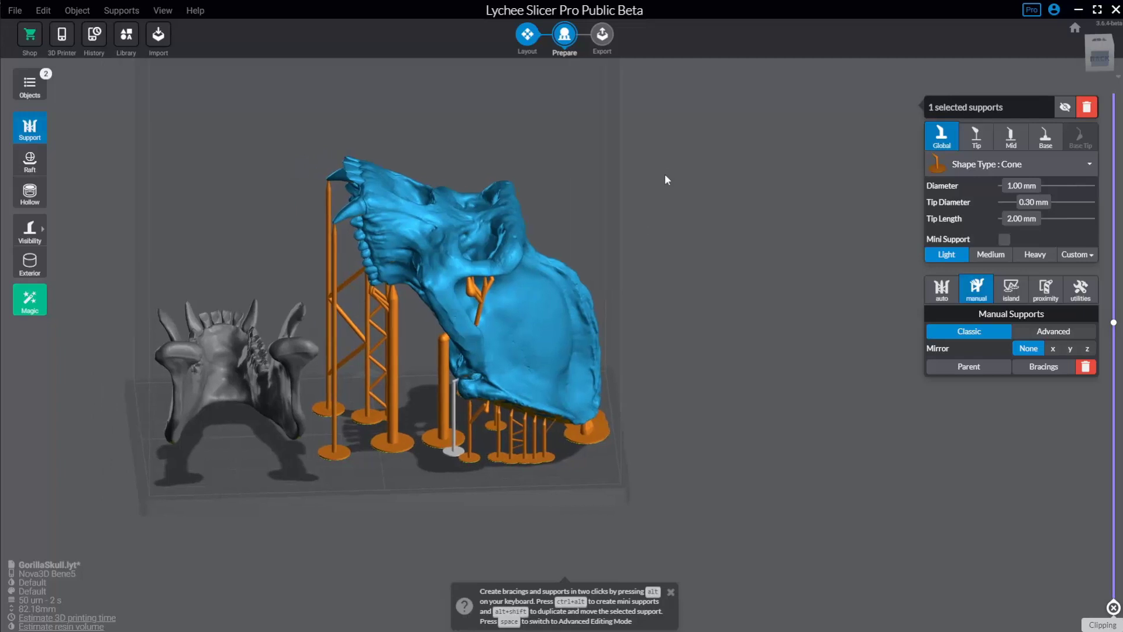
pyautogui.keyDown('shift'); pyautogui.moveTo(695, 145); pyautogui.dragTo(275, 518); pyautogui.keyUp('shift')
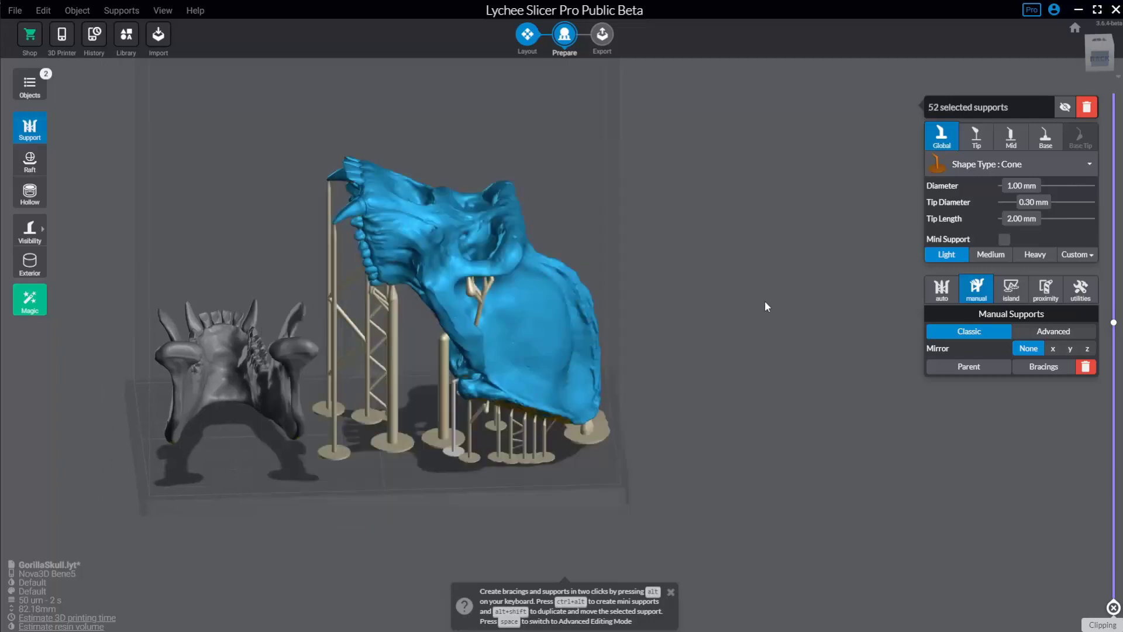
pyautogui.press('Delete')
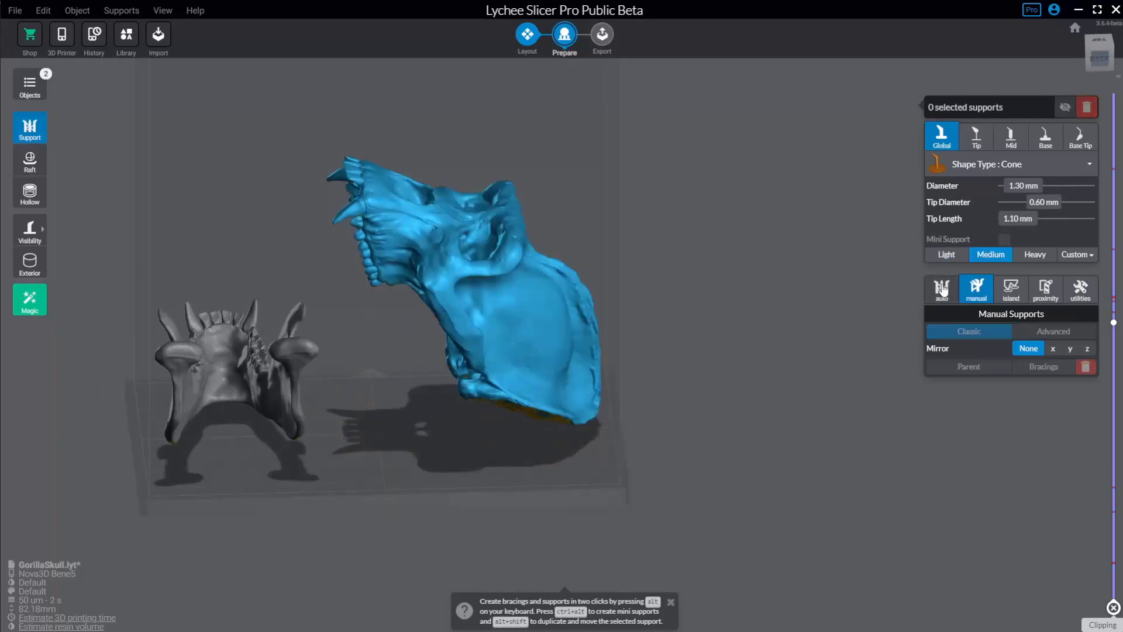
# - Generate automatic supports for the upper skull with the Medium preset and Normal density
pyautogui.click(941, 288)
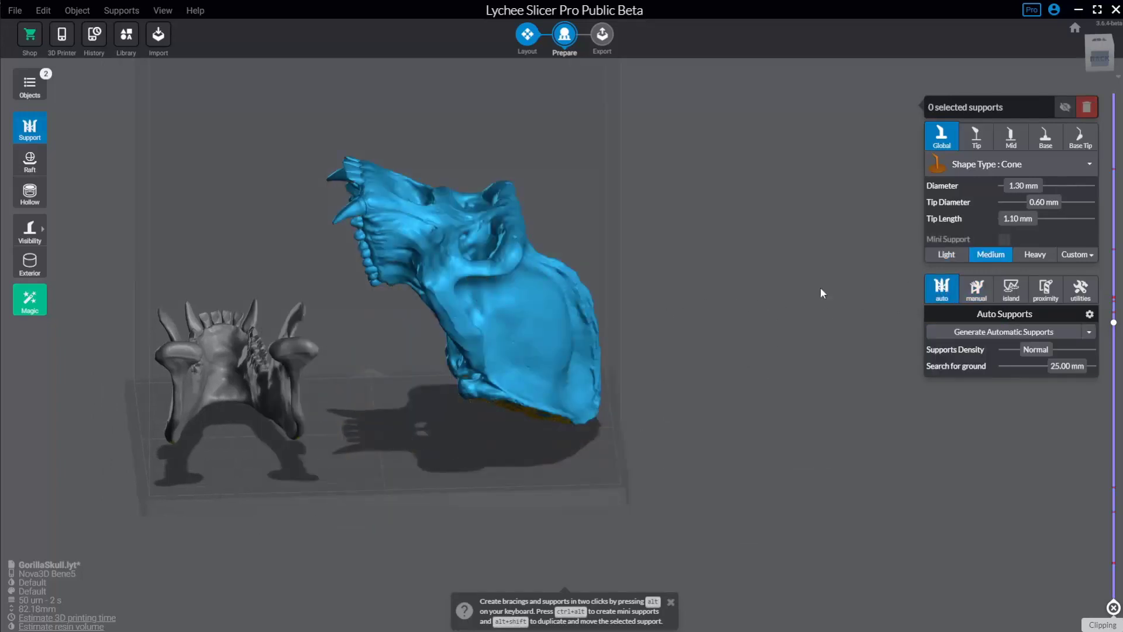
pyautogui.click(1090, 333)
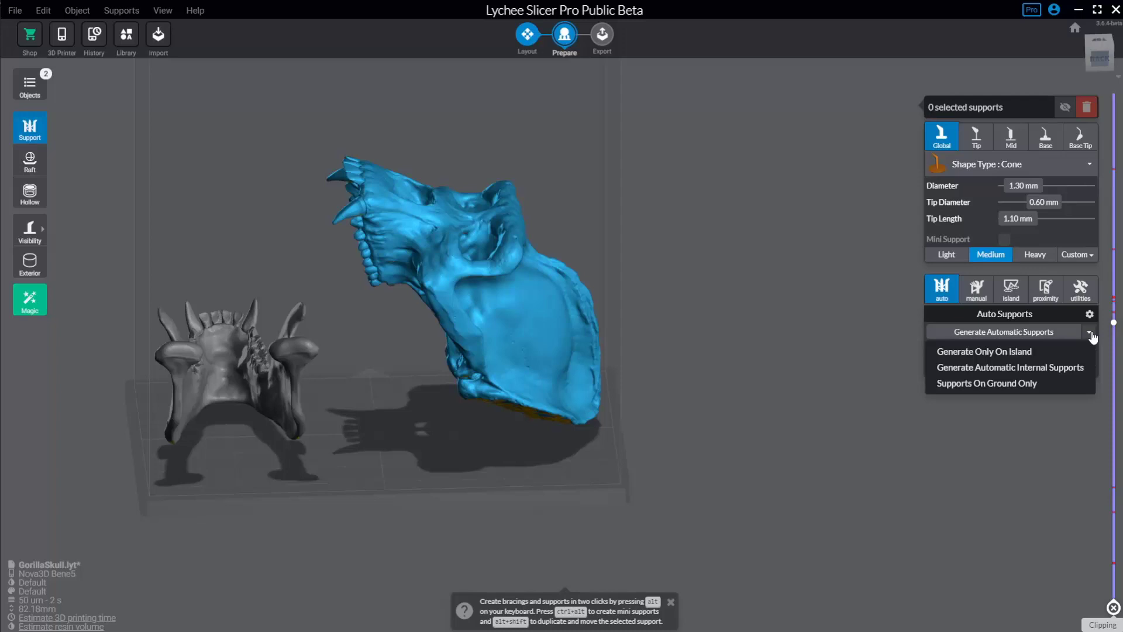
pyautogui.click(1065, 386)
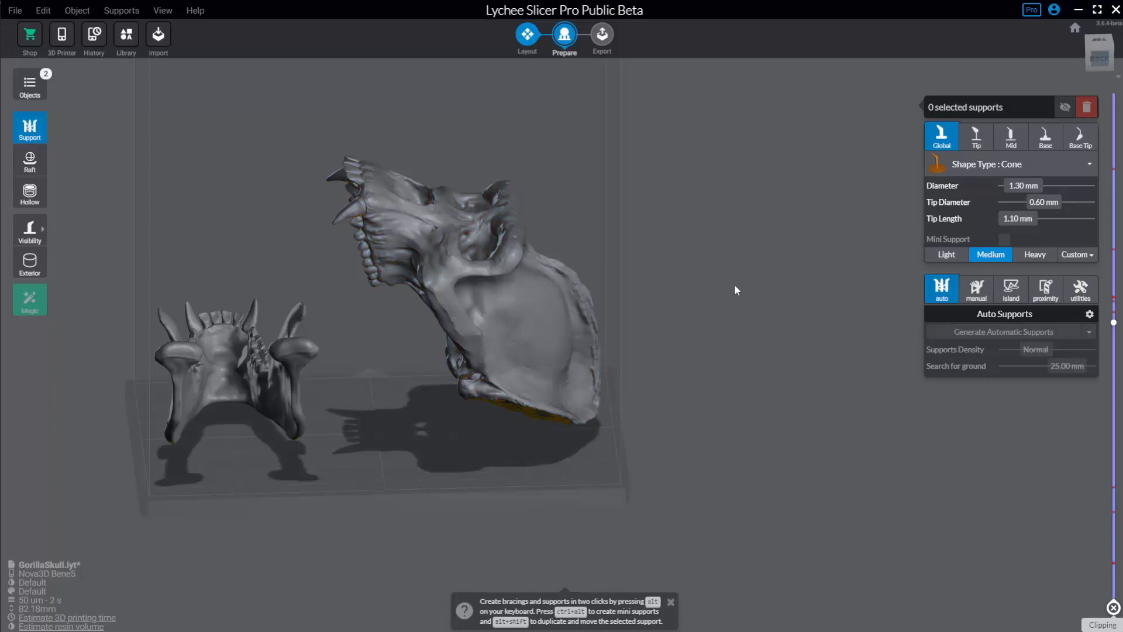
pyautogui.click(1009, 333)
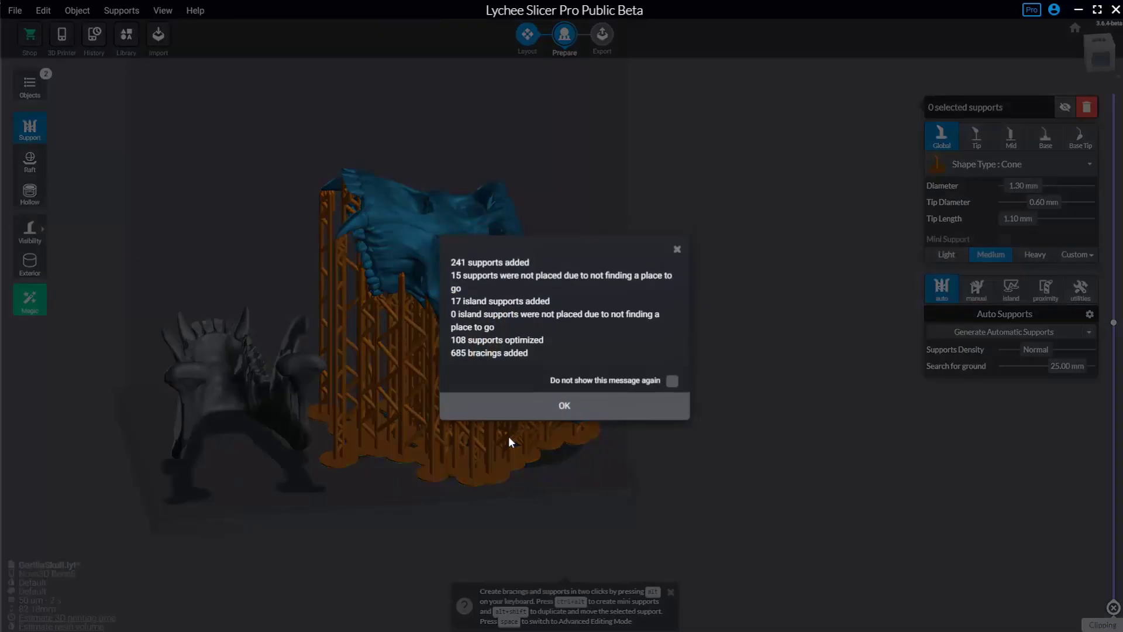
pyautogui.click(582, 401)
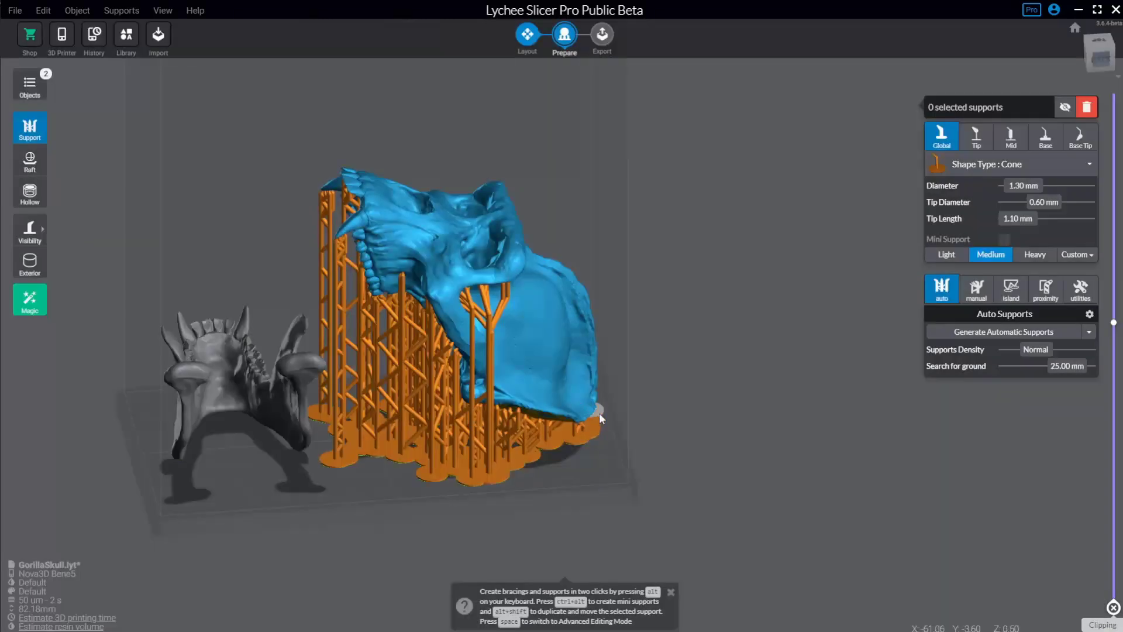
# - Examine the branching supports under the cheekbone and the skull's interior in a horizontal cross-section through the upper skull
pyautogui.click(793, 332)
pyautogui.click(490, 320)
pyautogui.moveTo(723, 353); pyautogui.dragTo(642, 352, button='right')
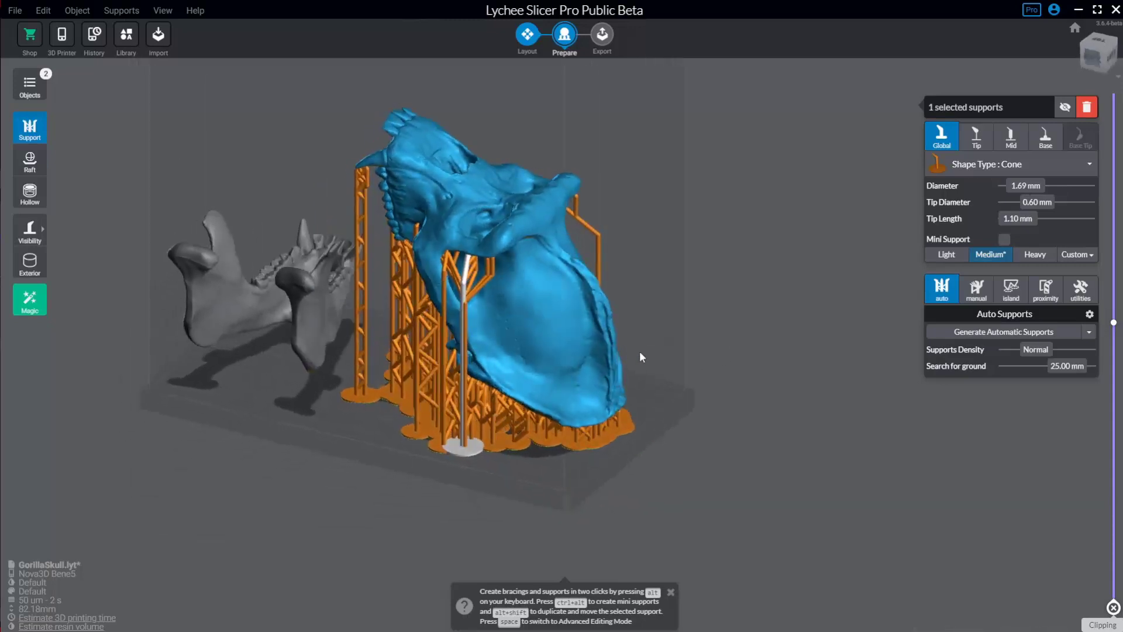
pyautogui.scroll(3, 644, 353)
pyautogui.moveTo(709, 365); pyautogui.dragTo(698, 299, button='right')
pyautogui.moveTo(699, 303); pyautogui.dragTo(723, 234)
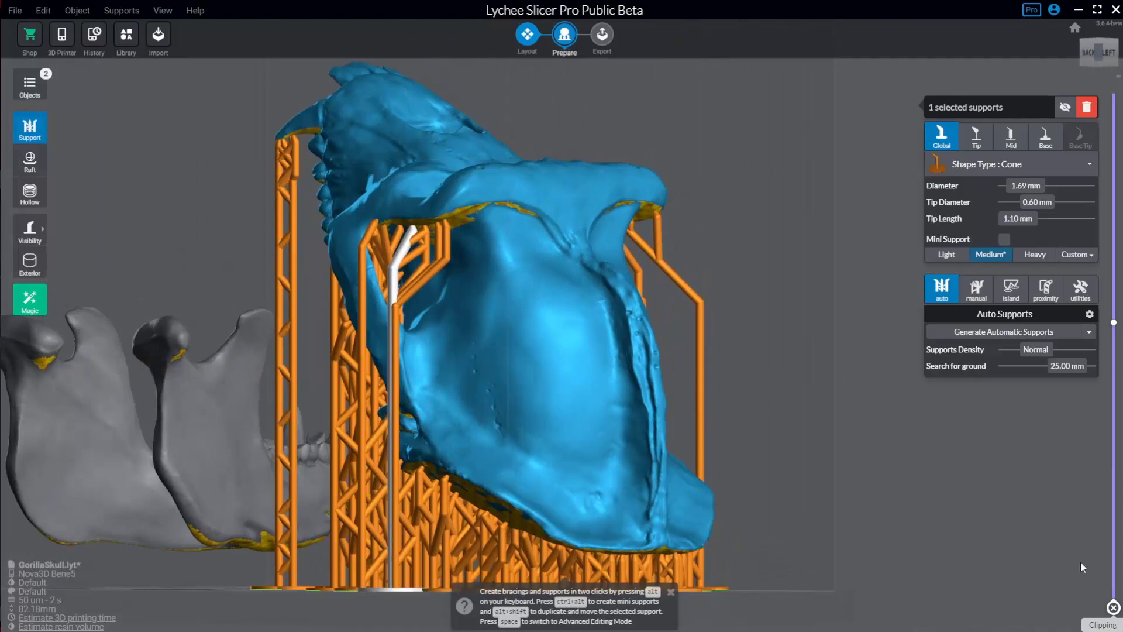
pyautogui.moveTo(1113, 608); pyautogui.dragTo(1113, 237)
pyautogui.moveTo(896, 421); pyautogui.dragTo(842, 448)
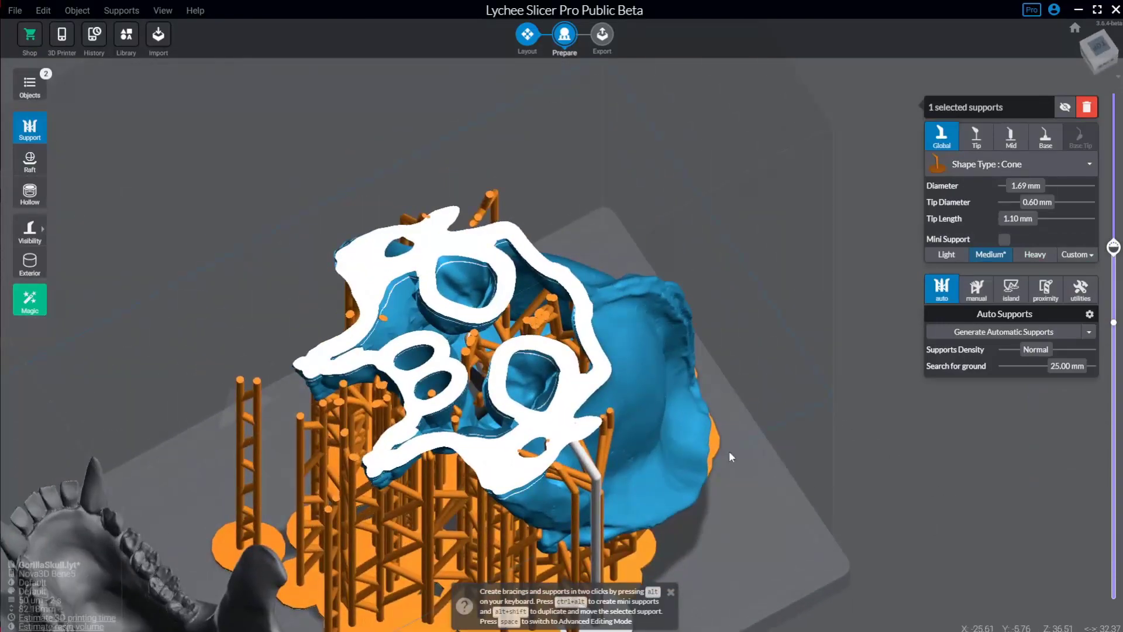
pyautogui.moveTo(730, 451); pyautogui.dragTo(698, 443)
# - Examine the lower layers in cross-section, from the support bases up to where the skull first meets its supports
pyautogui.moveTo(1114, 247); pyautogui.dragTo(1114, 505)
pyautogui.moveTo(912, 387); pyautogui.dragTo(826, 285)
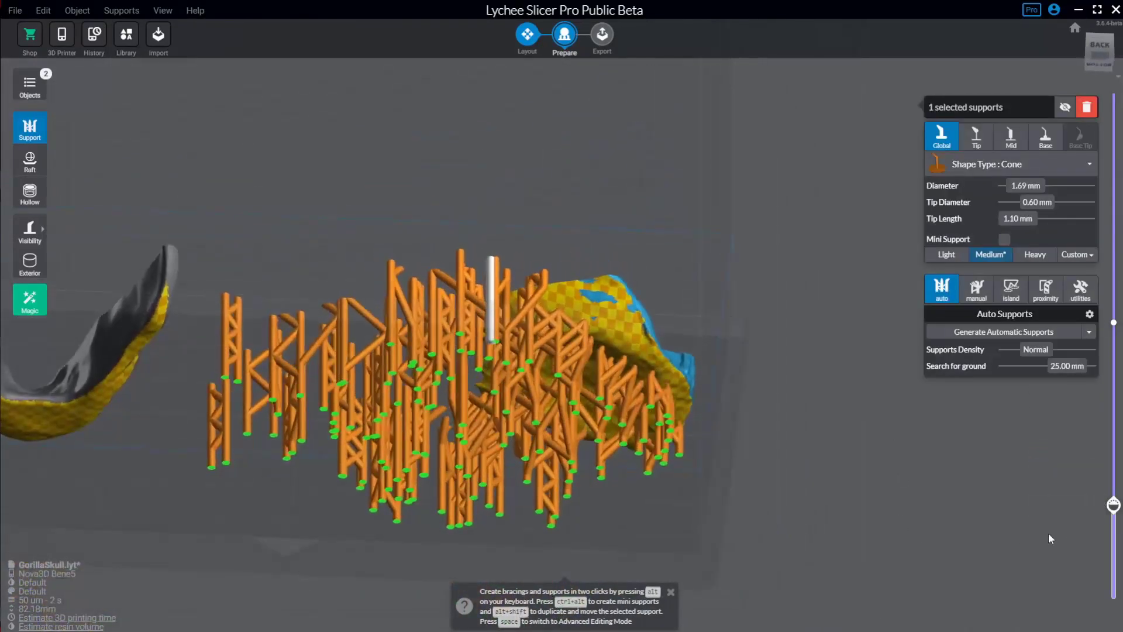
pyautogui.moveTo(1114, 504); pyautogui.dragTo(1113, 395)
pyautogui.moveTo(790, 272); pyautogui.dragTo(819, 331)
pyautogui.moveTo(1115, 395)
pyautogui.moveTo(1115, 396); pyautogui.dragTo(1115, 594)
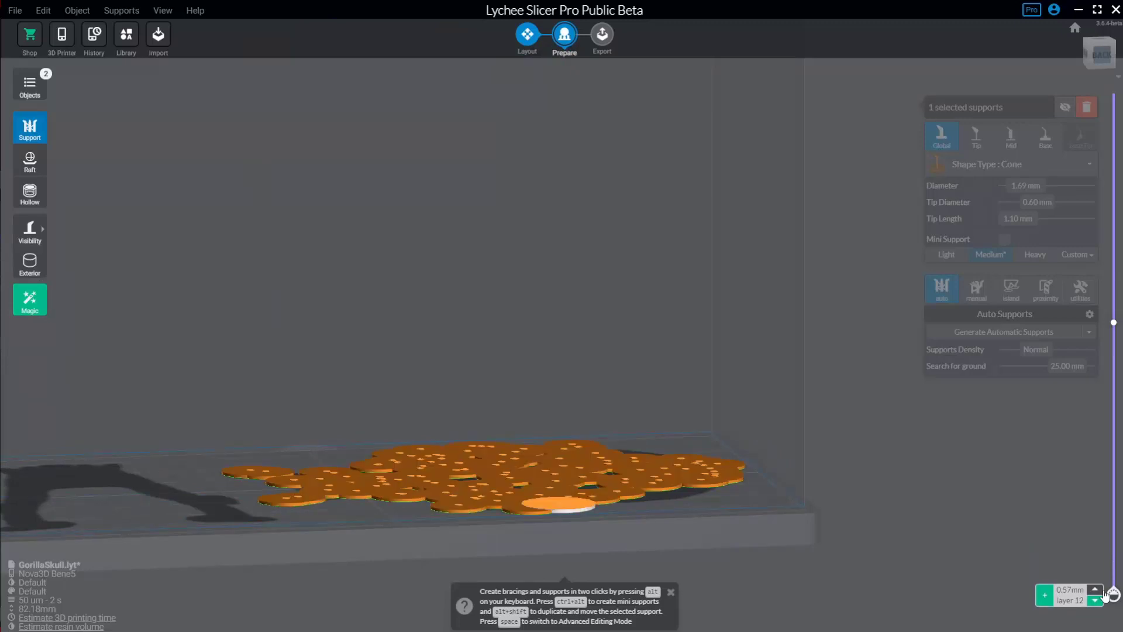
pyautogui.moveTo(890, 495); pyautogui.dragTo(888, 529, button='right')
pyautogui.moveTo(1115, 593); pyautogui.dragTo(1113, 557)
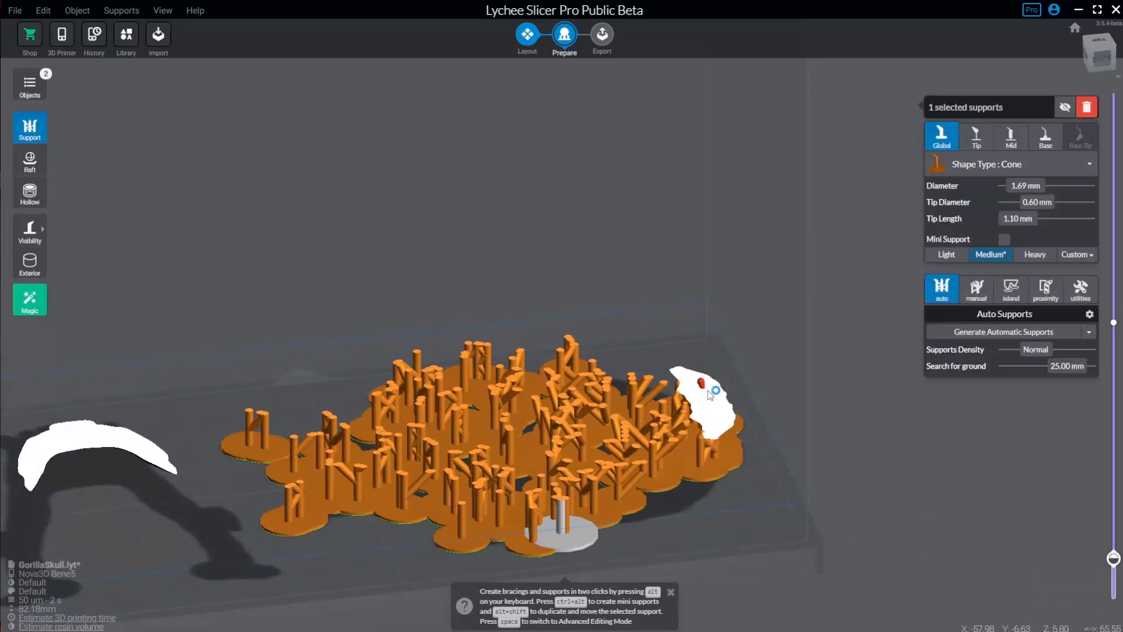
pyautogui.moveTo(879, 460); pyautogui.dragTo(868, 507)
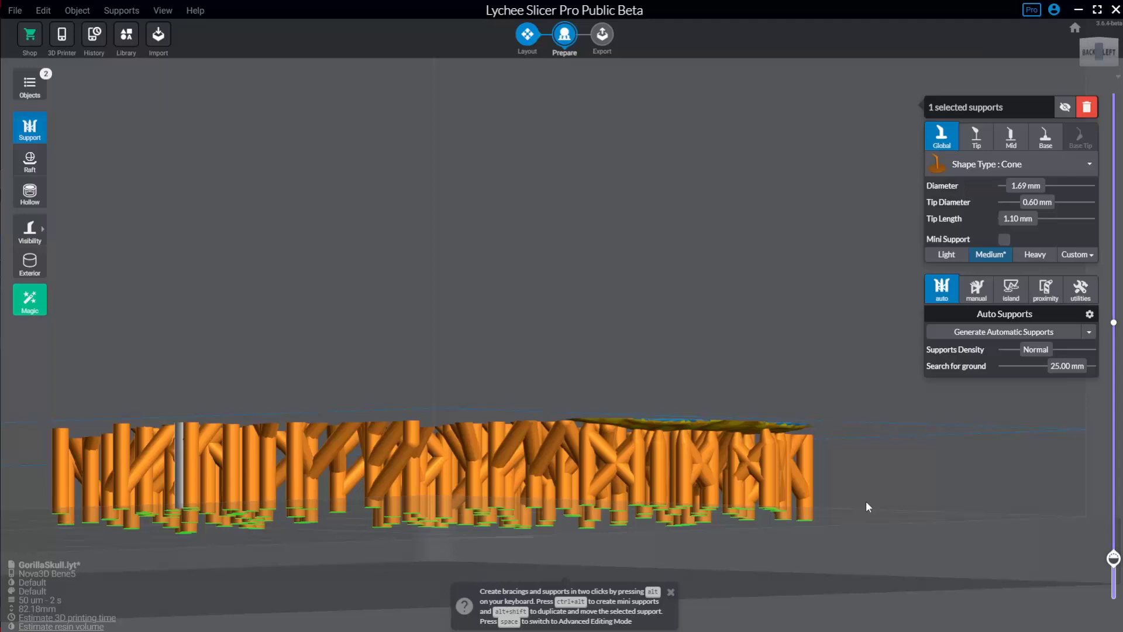
# - Apply the Heavy preset to two neighbouring supports beneath the lowest part of the skull
pyautogui.moveTo(1113, 557); pyautogui.dragTo(1113, 550)
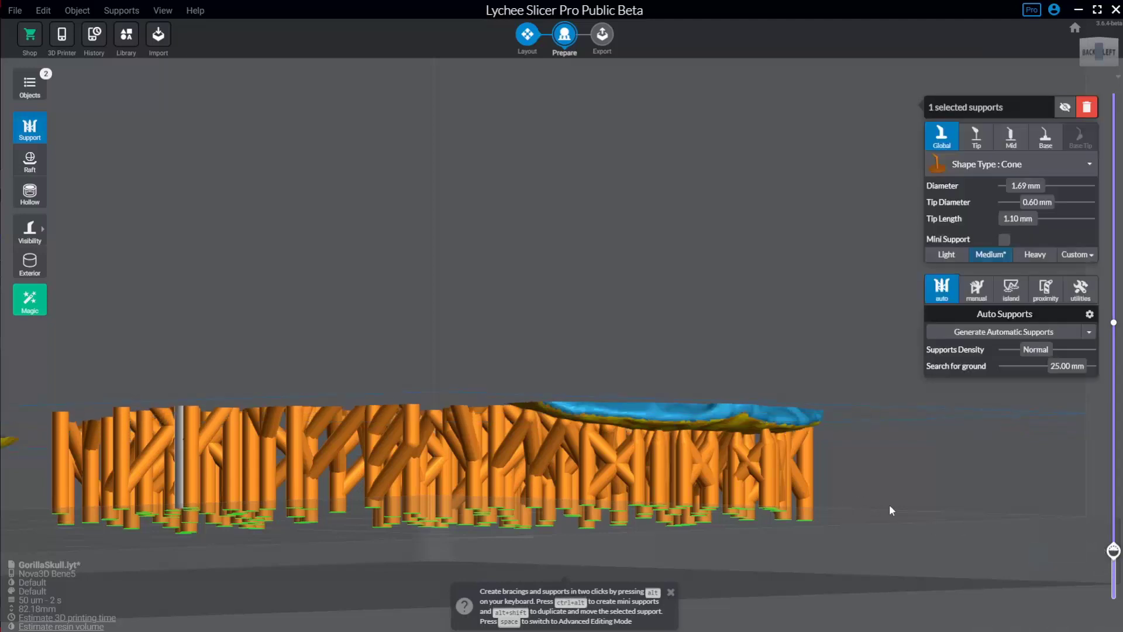
pyautogui.moveTo(890, 509); pyautogui.dragTo(904, 513)
pyautogui.click(668, 467)
pyautogui.keyDown('shift'); pyautogui.click(693, 471); pyautogui.keyUp('shift')
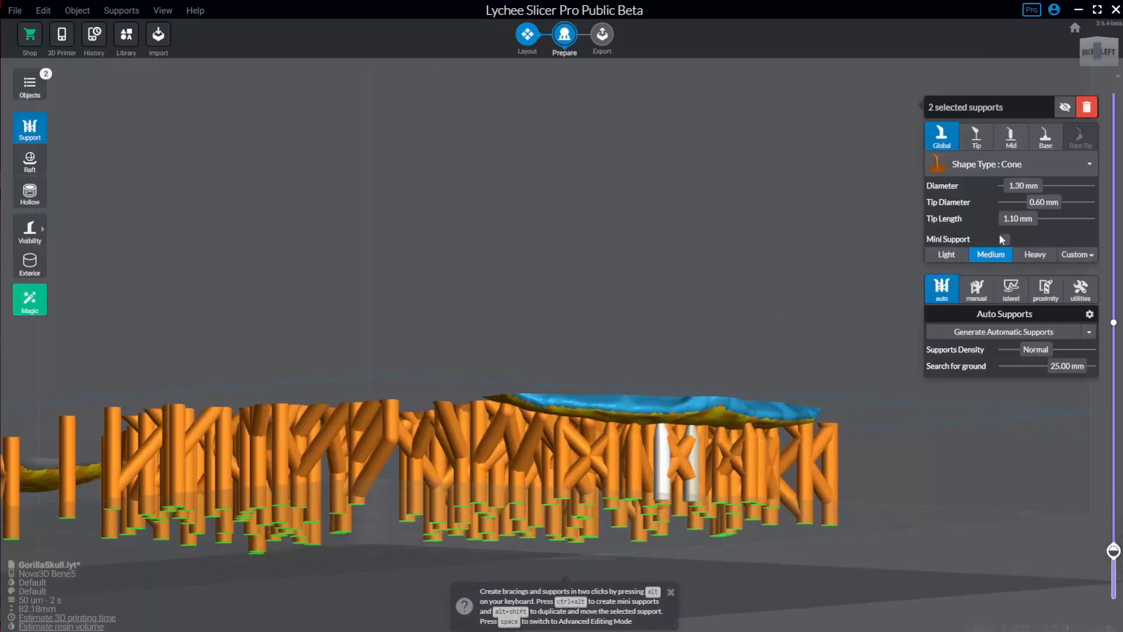
pyautogui.click(1028, 258)
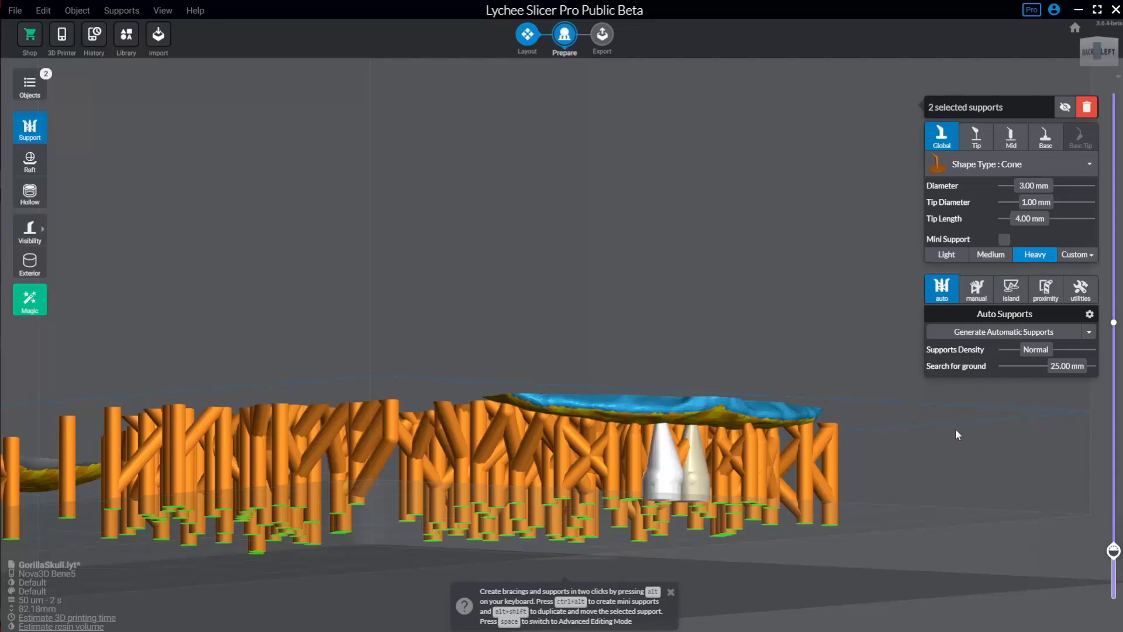
# - Examine the support columns and the skull cavity with the model clipped at about 27 mm, undoing any accidental support edit
pyautogui.moveTo(1113, 497); pyautogui.dragTo(1113, 431)
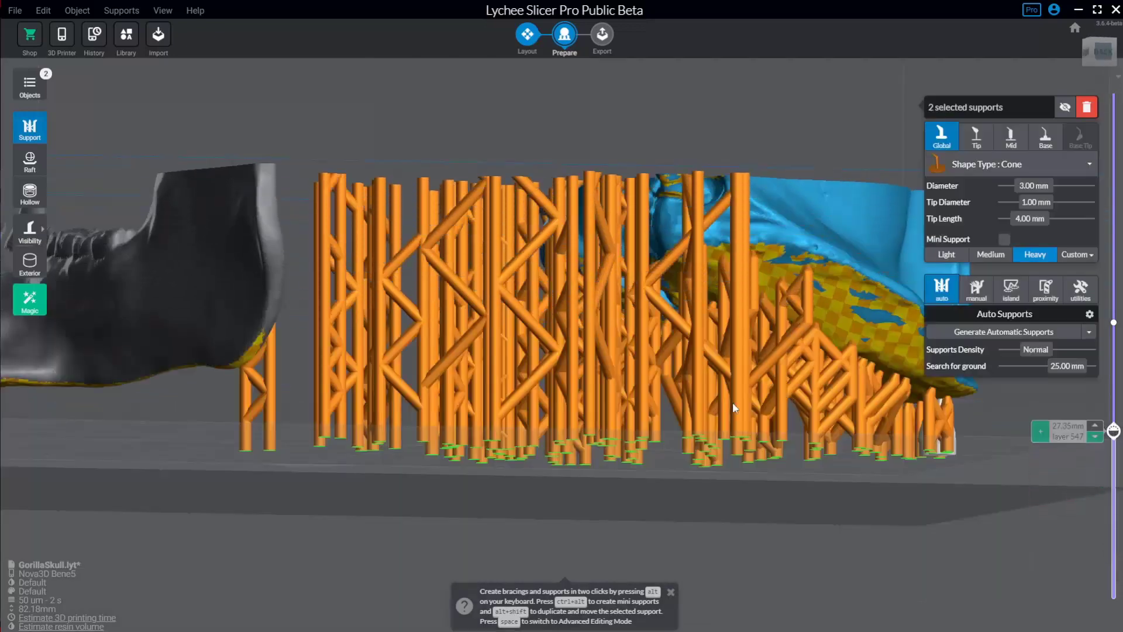
pyautogui.moveTo(733, 402); pyautogui.dragTo(614, 436, button='right')
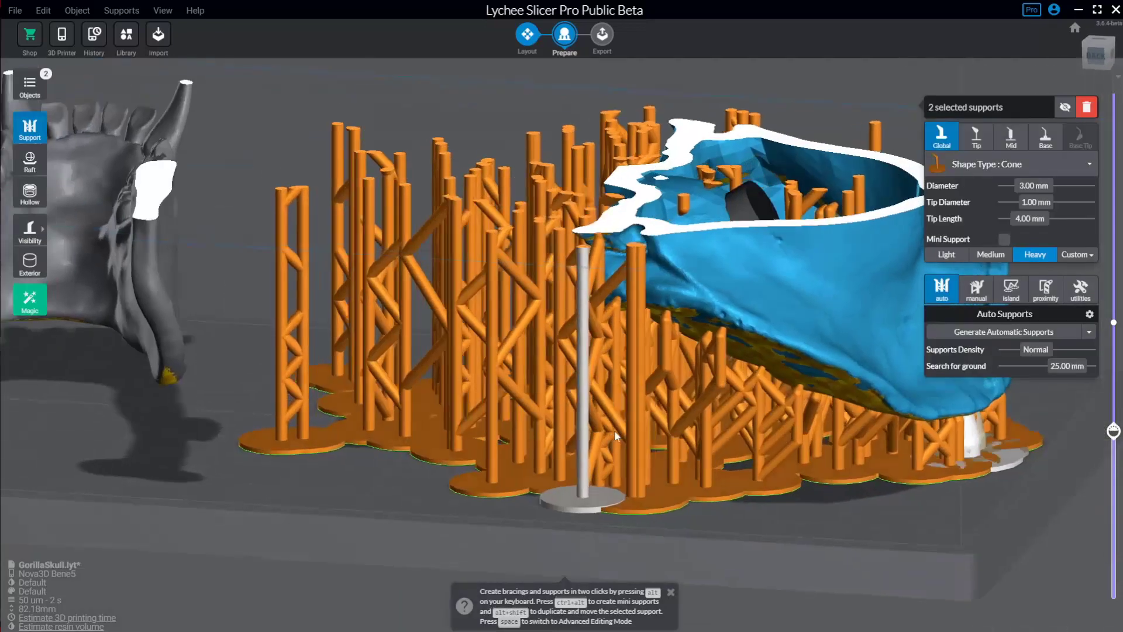
pyautogui.click(675, 446)
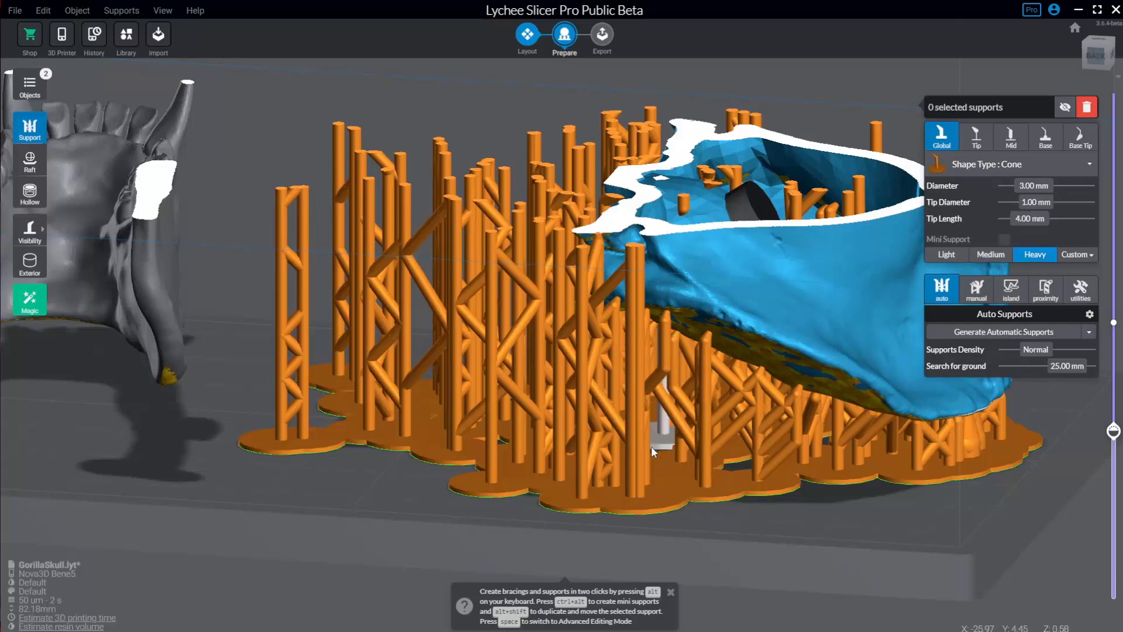
pyautogui.moveTo(651, 446); pyautogui.dragTo(671, 426)
pyautogui.hotkey('ctrl', 'z')
pyautogui.moveTo(513, 369); pyautogui.dragTo(602, 356, button='right')
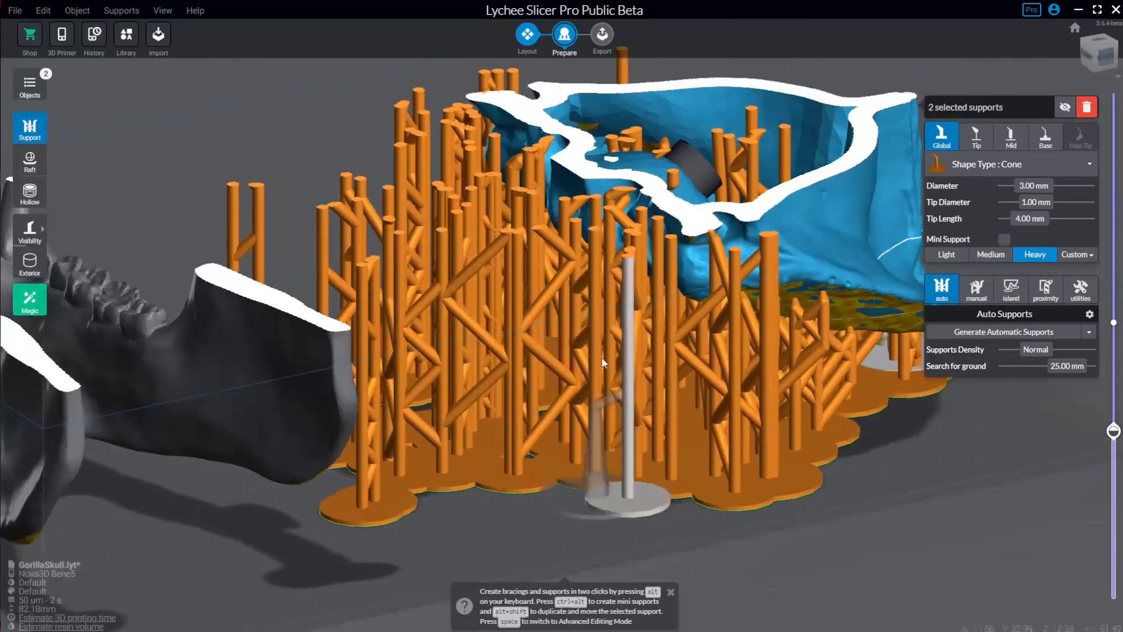
pyautogui.moveTo(655, 318); pyautogui.dragTo(612, 374, button='right')
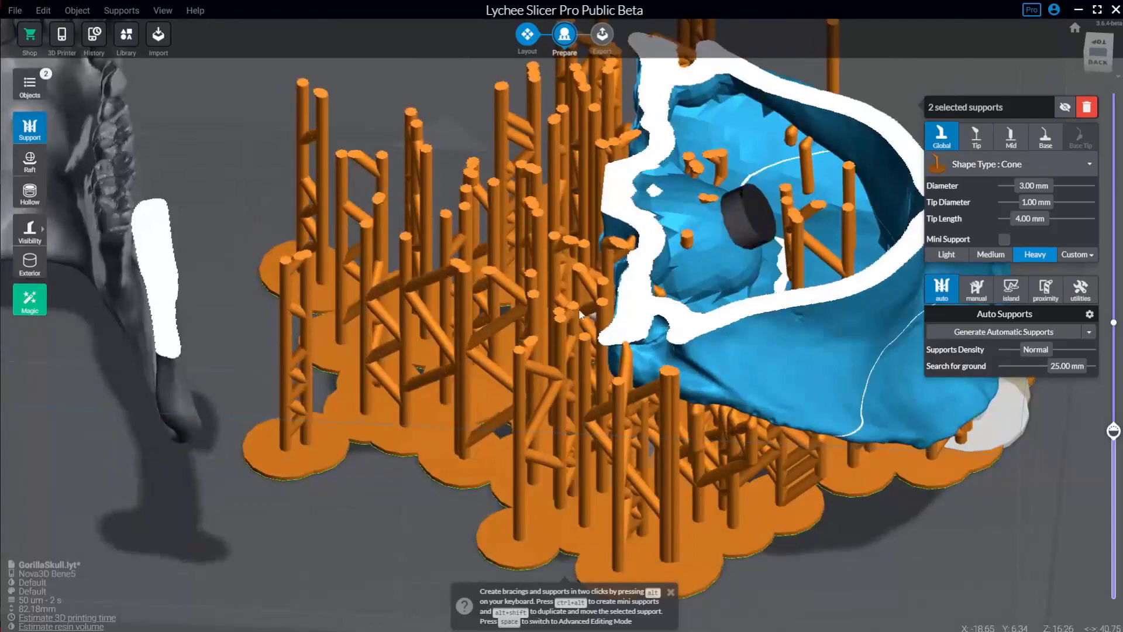
pyautogui.moveTo(685, 328); pyautogui.dragTo(816, 297, button='right')
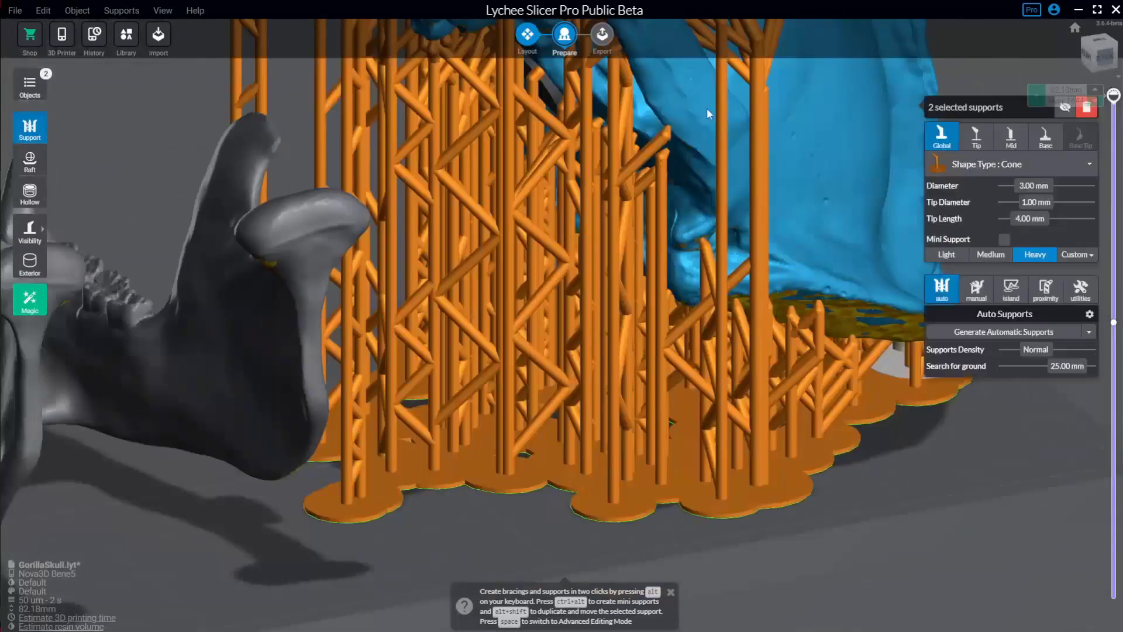
# - Apply the Light preset to a branch support in the cluster under the cheekbone
pyautogui.moveTo(702, 125); pyautogui.dragTo(682, 468, button='middle')
pyautogui.moveTo(661, 444); pyautogui.dragTo(447, 372, button='right')
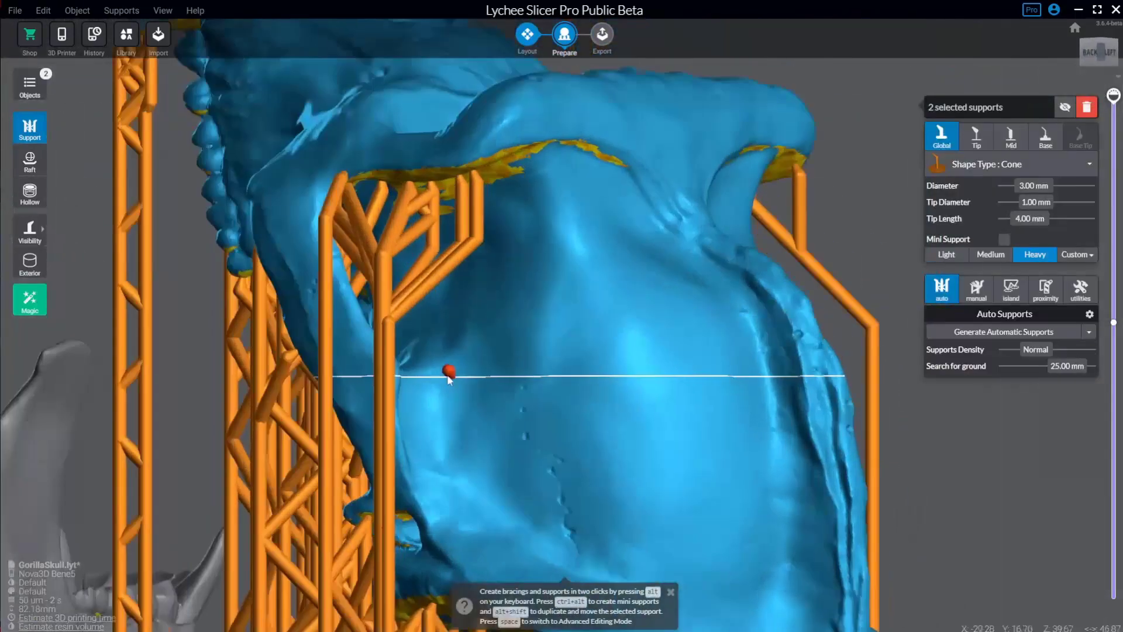
pyautogui.scroll(2, 433, 342)
pyautogui.moveTo(391, 199); pyautogui.dragTo(629, 339, button='middle')
pyautogui.scroll(2, 644, 331)
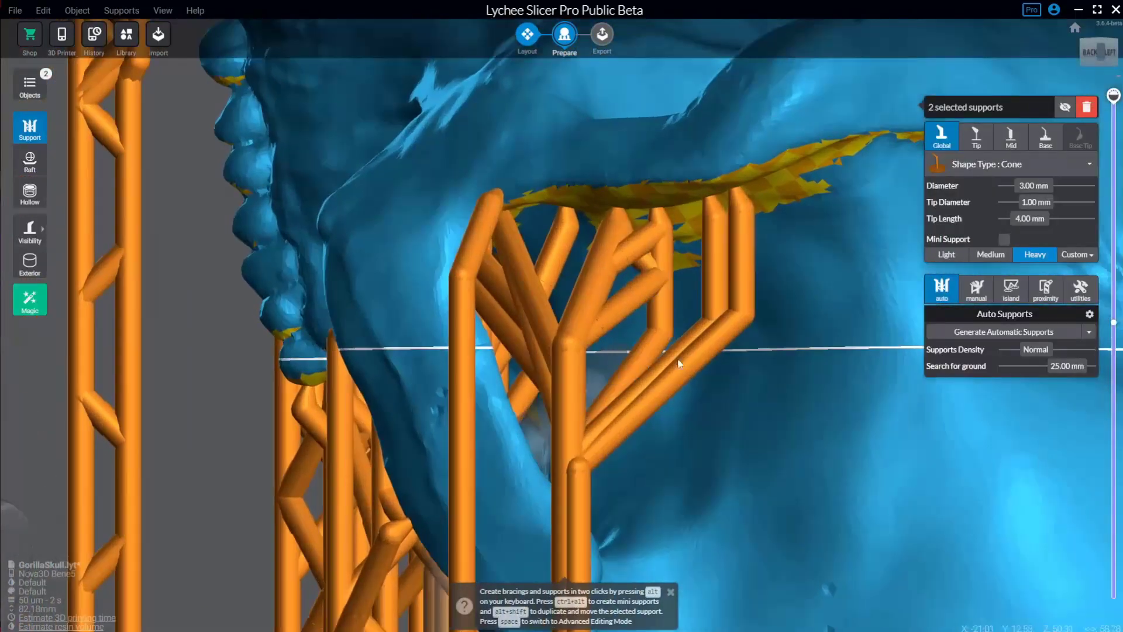
pyautogui.moveTo(678, 363); pyautogui.dragTo(601, 294, button='right')
pyautogui.click(602, 295)
pyautogui.click(946, 254)
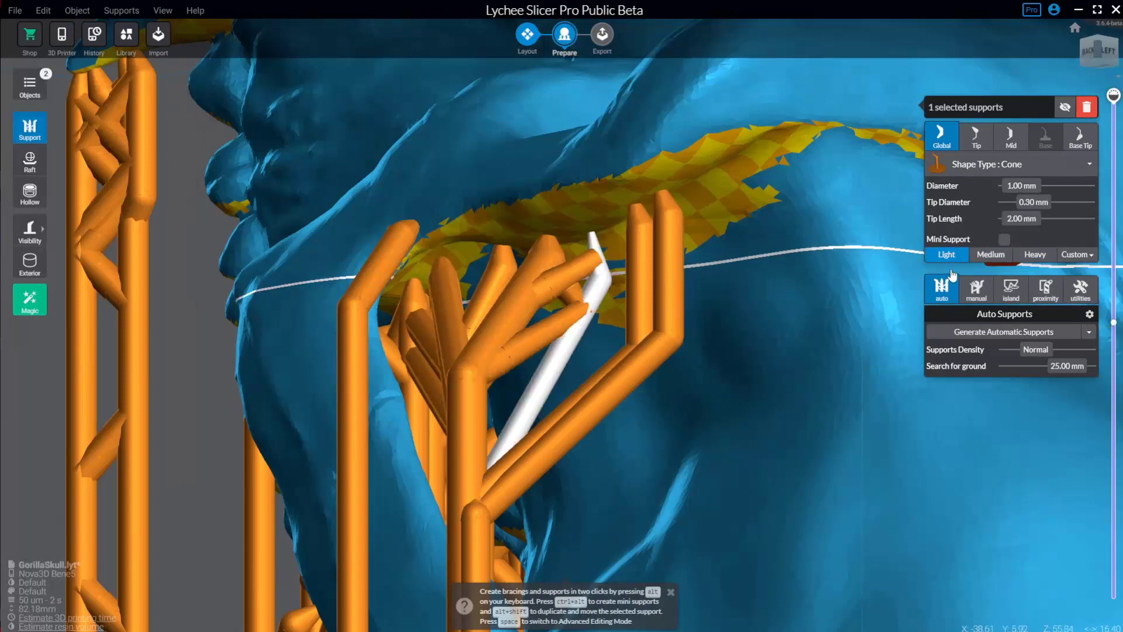
# - Select the two outermost branch supports under the cheekbone and switch to manual support editing
pyautogui.click(641, 260)
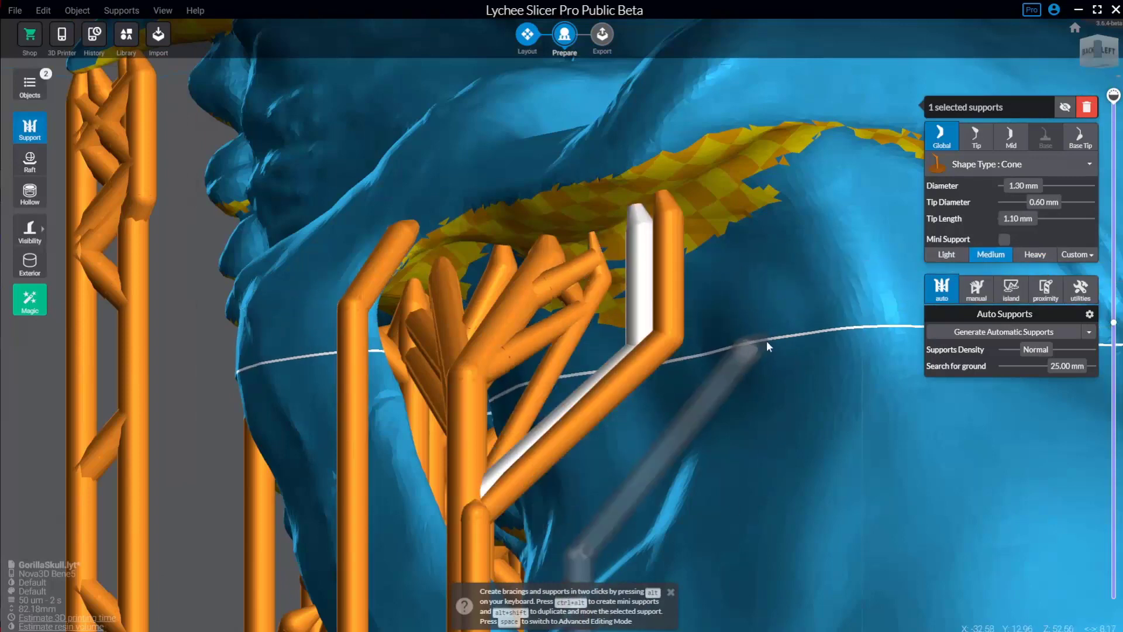
pyautogui.moveTo(679, 329); pyautogui.dragTo(701, 336, button='right')
pyautogui.moveTo(799, 351); pyautogui.dragTo(675, 343, button='middle')
pyautogui.scroll(2, 675, 342)
pyautogui.keyDown('shift'); pyautogui.click(694, 352); pyautogui.keyUp('shift')
pyautogui.moveTo(697, 363); pyautogui.dragTo(702, 431, button='right')
pyautogui.moveTo(680, 246); pyautogui.dragTo(689, 296, button='right')
pyautogui.moveTo(689, 293); pyautogui.dragTo(656, 257)
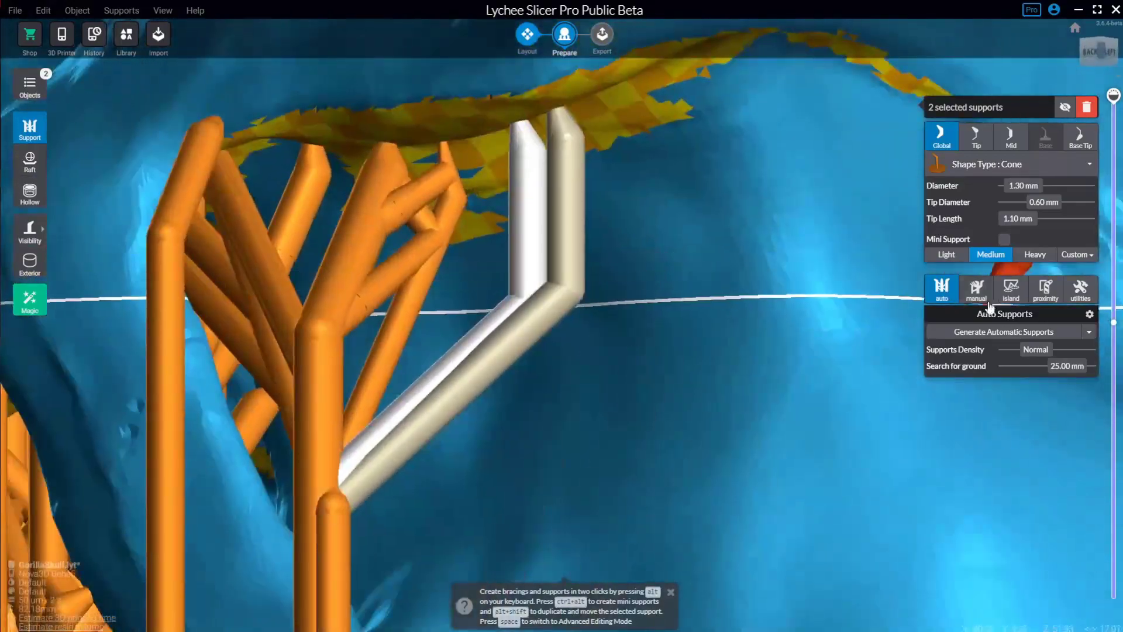
pyautogui.click(977, 290)
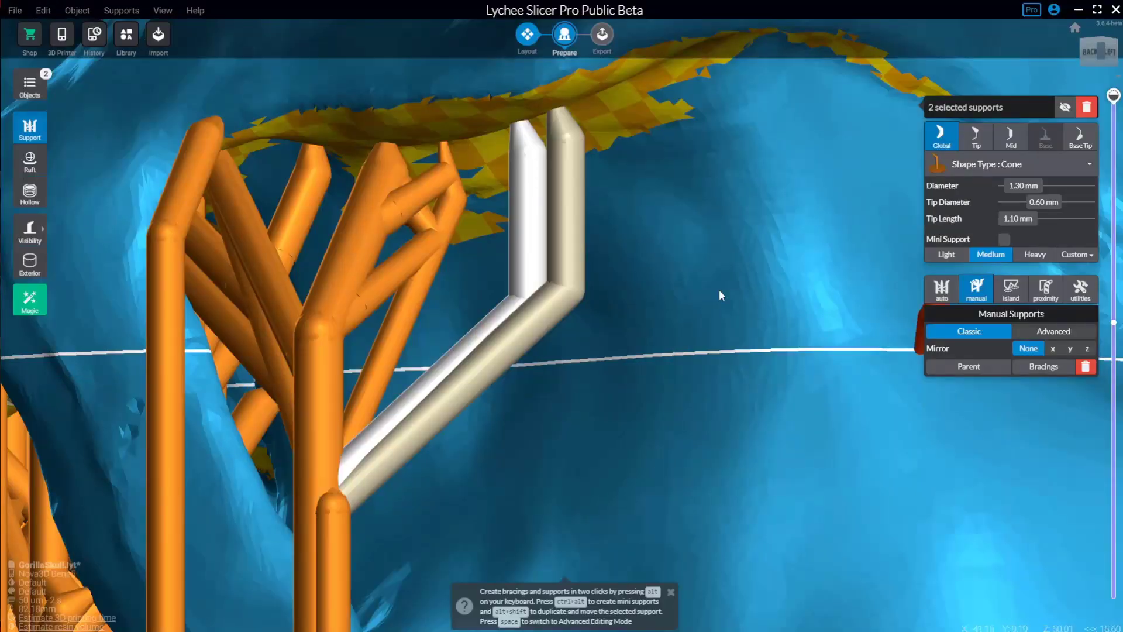
# - Delete the outermost branch support under the cheekbone
pyautogui.moveTo(718, 289); pyautogui.dragTo(745, 339, button='middle')
pyautogui.scroll(1, 746, 339)
pyautogui.moveTo(678, 310); pyautogui.dragTo(660, 393, button='right')
pyautogui.click(581, 241)
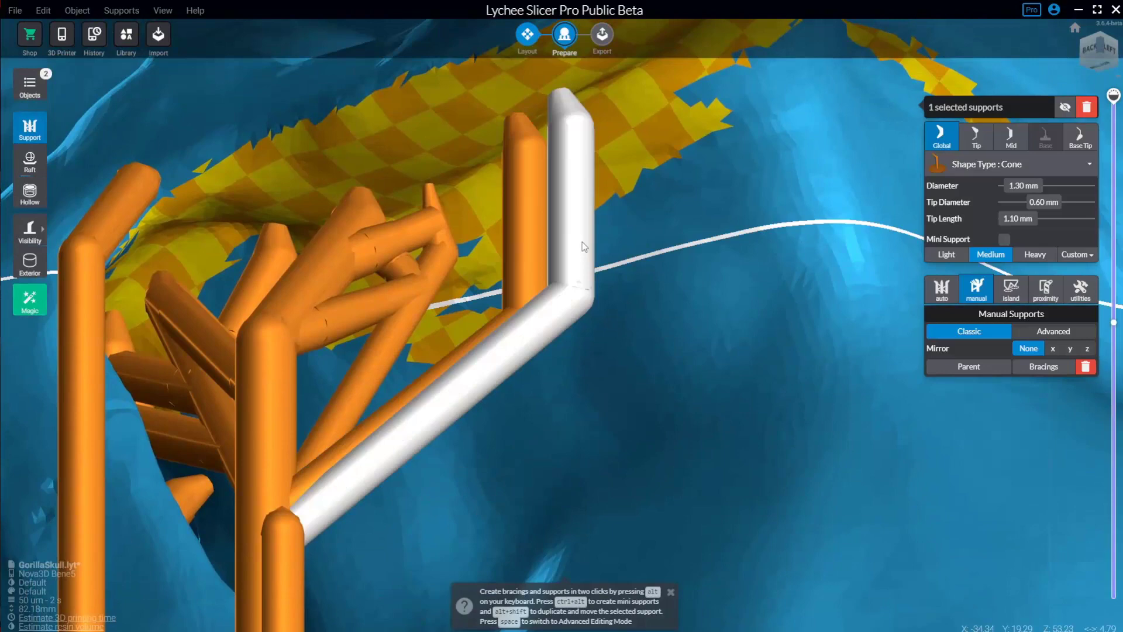
pyautogui.press('Delete')
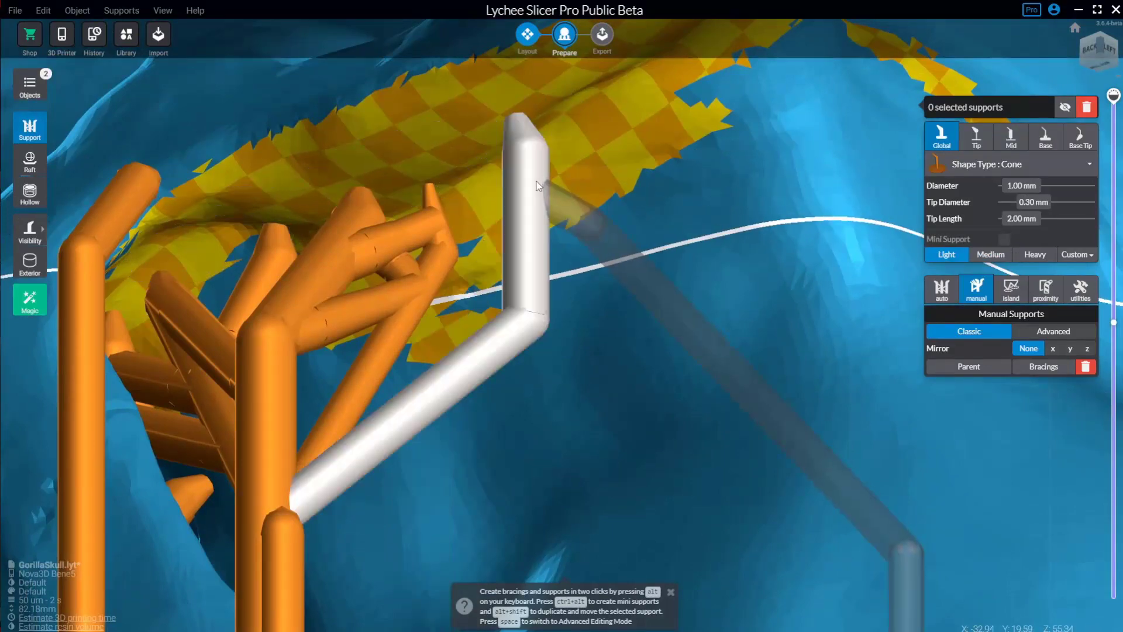
# - Add two Light mini supports from the tip of the remaining outer branch to the cheekbone overhang
pyautogui.keyDown('ctrl'); pyautogui.keyDown('alt'); pyautogui.click(539, 156); pyautogui.keyUp('alt'); pyautogui.keyUp('ctrl')
pyautogui.keyDown('ctrl'); pyautogui.keyDown('alt'); pyautogui.click(571, 78); pyautogui.keyUp('alt'); pyautogui.keyUp('ctrl')
pyautogui.moveTo(621, 265); pyautogui.dragTo(638, 261, button='right')
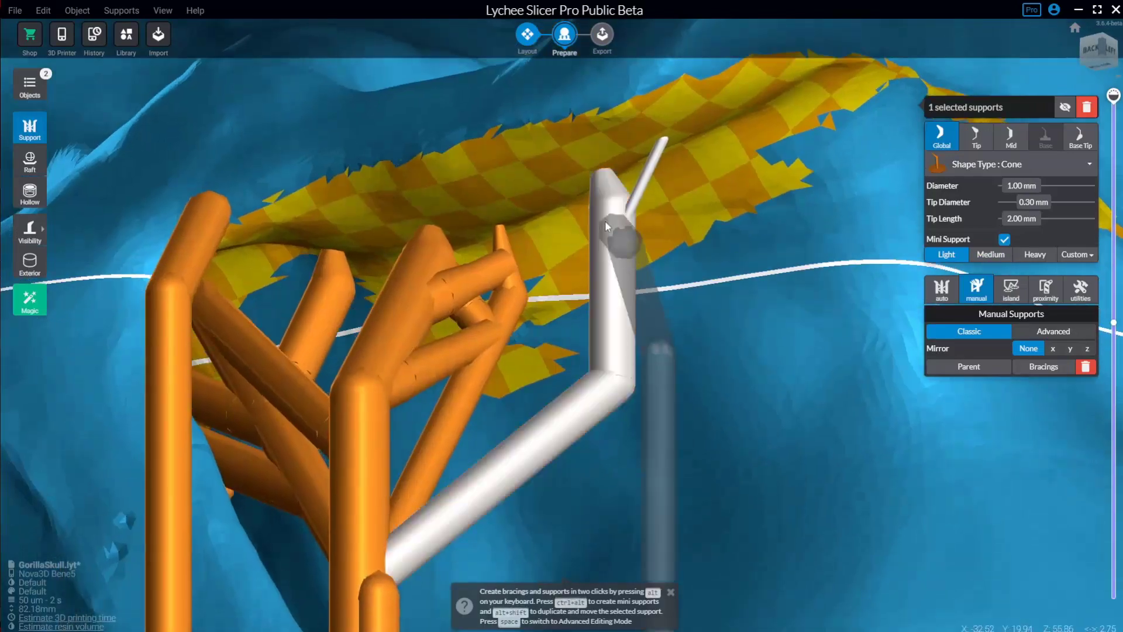
pyautogui.keyDown('ctrl'); pyautogui.keyDown('alt'); pyautogui.click(601, 217); pyautogui.keyUp('alt'); pyautogui.keyUp('ctrl')
pyautogui.keyDown('ctrl'); pyautogui.keyDown('alt'); pyautogui.click(537, 161); pyautogui.keyUp('alt'); pyautogui.keyUp('ctrl')
pyautogui.scroll(1, 690, 329)
pyautogui.moveTo(682, 332); pyautogui.dragTo(735, 350, button='right')
pyautogui.scroll(-7, 522, 301)
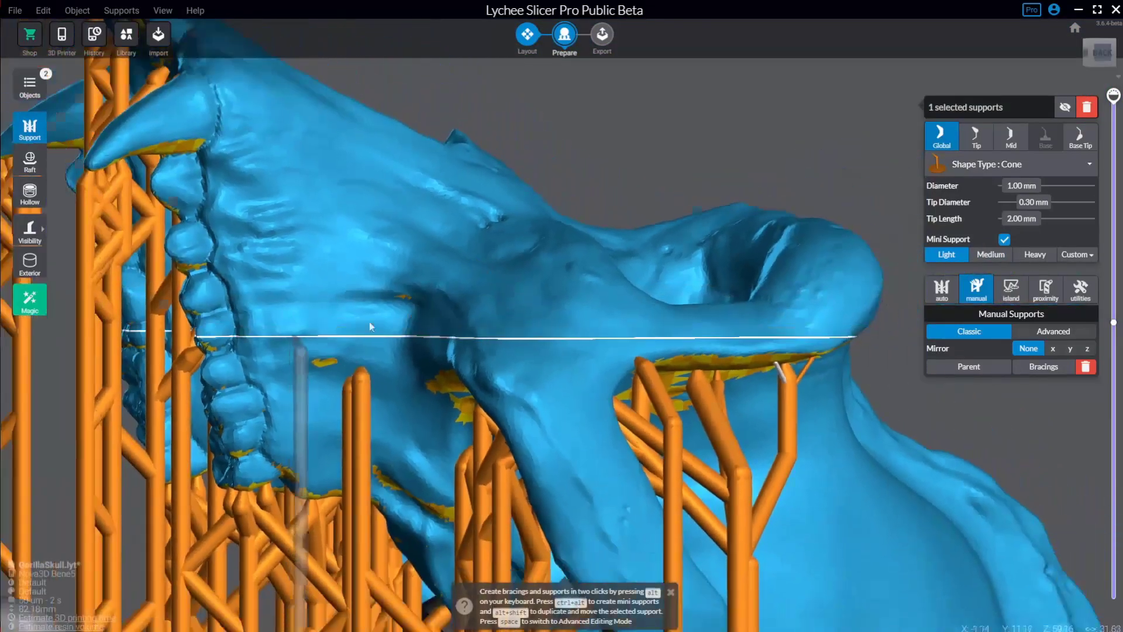
pyautogui.scroll(-5, 370, 326)
pyautogui.moveTo(370, 327); pyautogui.dragTo(700, 404, button='right')
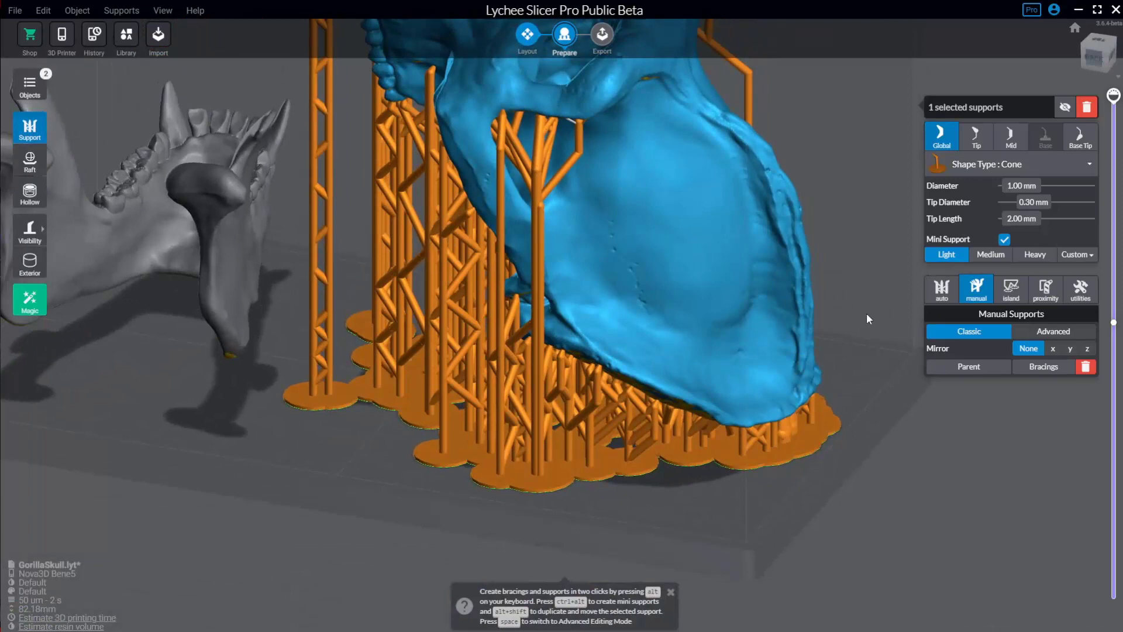
# - Try a rectangular grid raft under the skull's supports and examine it from above
pyautogui.click(31, 160)
pyautogui.moveTo(607, 302); pyautogui.dragTo(716, 322, button='right')
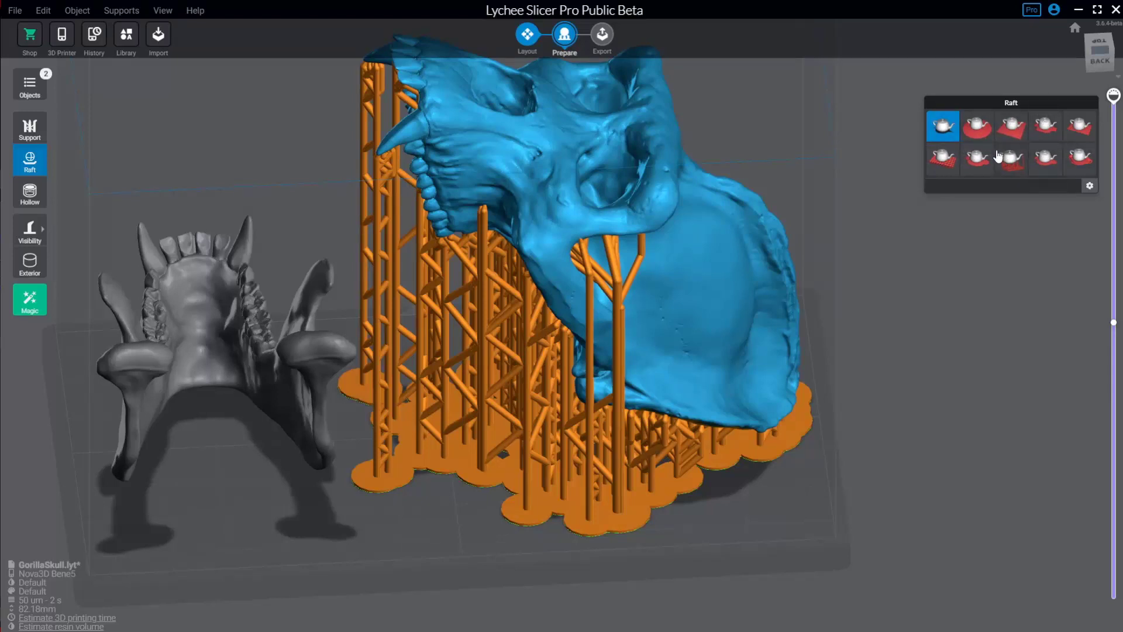
pyautogui.click(943, 158)
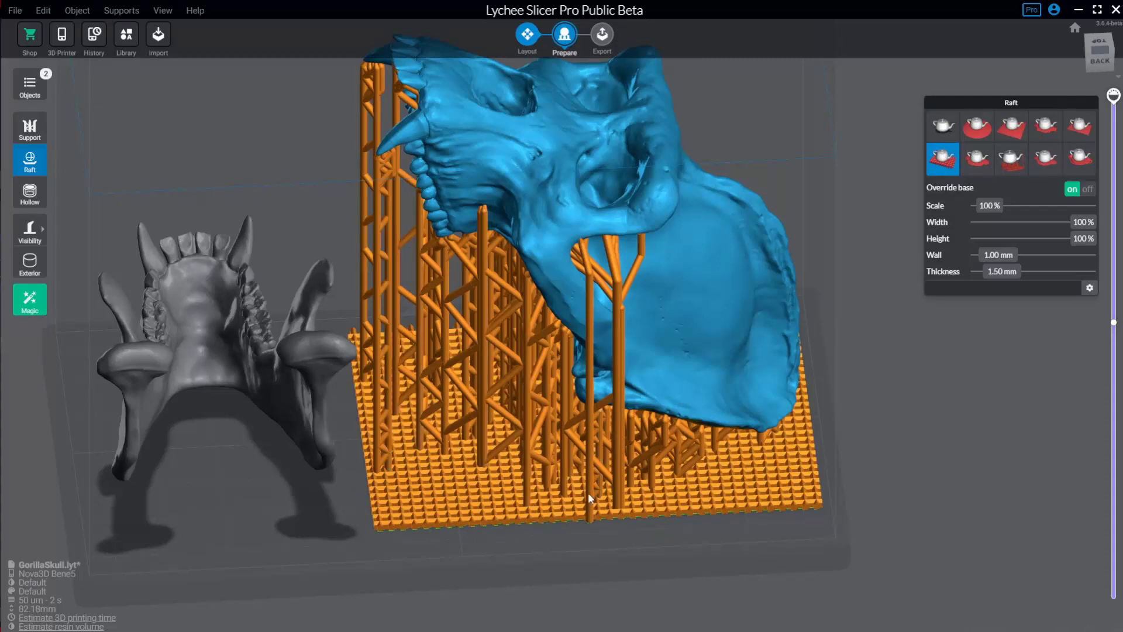
pyautogui.moveTo(715, 534); pyautogui.dragTo(725, 560, button='right')
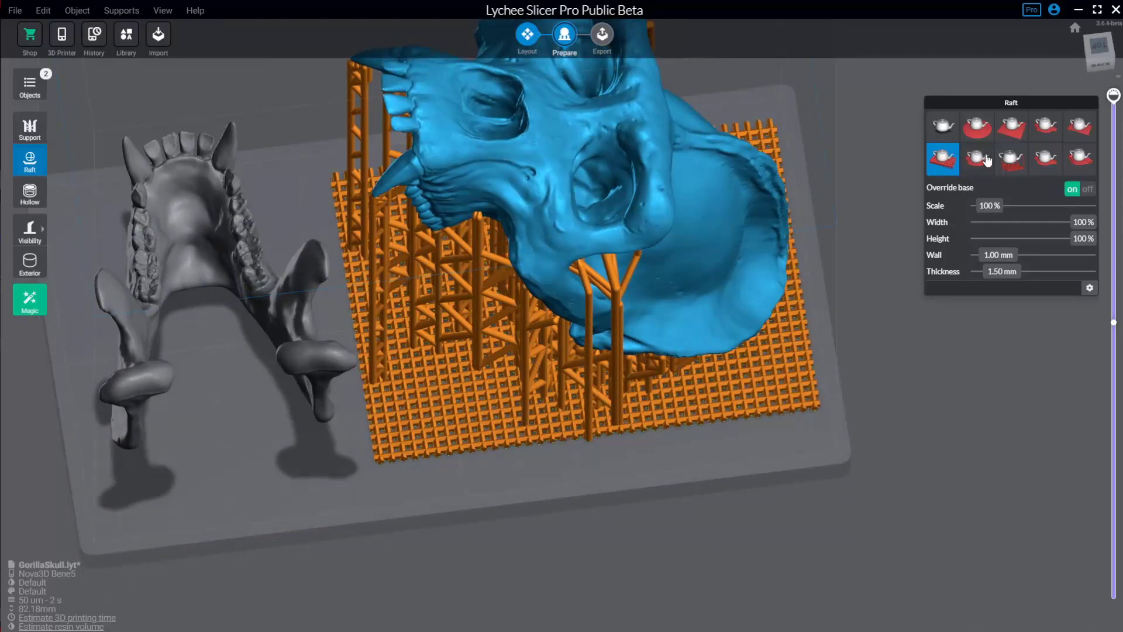
# - Try the raft that links support bases with lines, followed by the wall-less rounded outline raft at 200% scale
pyautogui.click(1010, 159)
pyautogui.moveTo(797, 475); pyautogui.dragTo(719, 443)
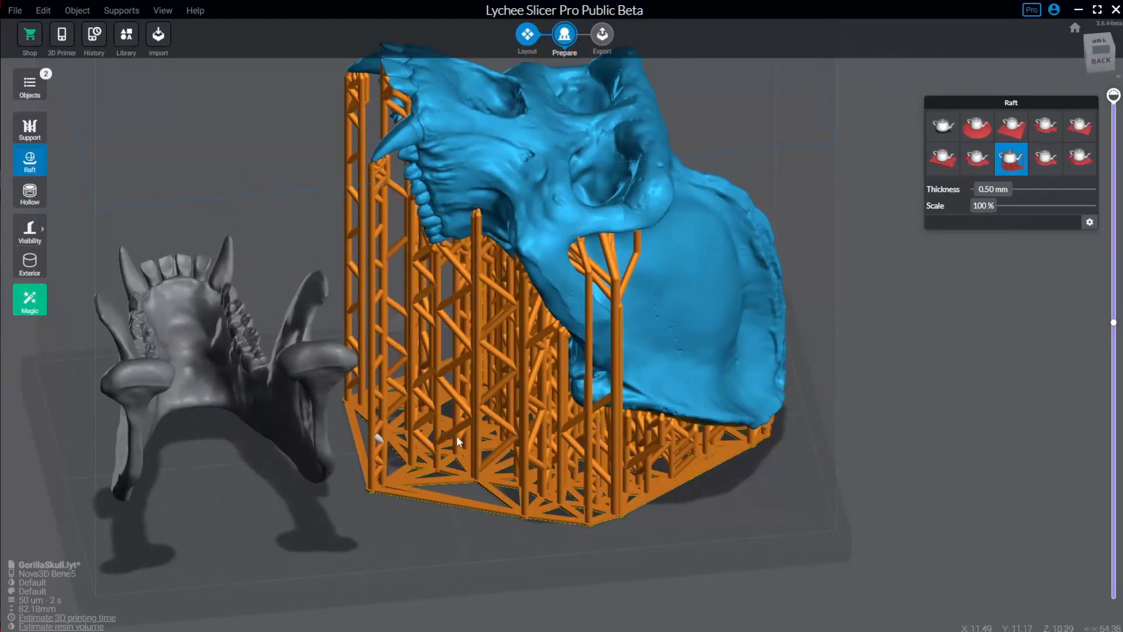
pyautogui.click(1046, 159)
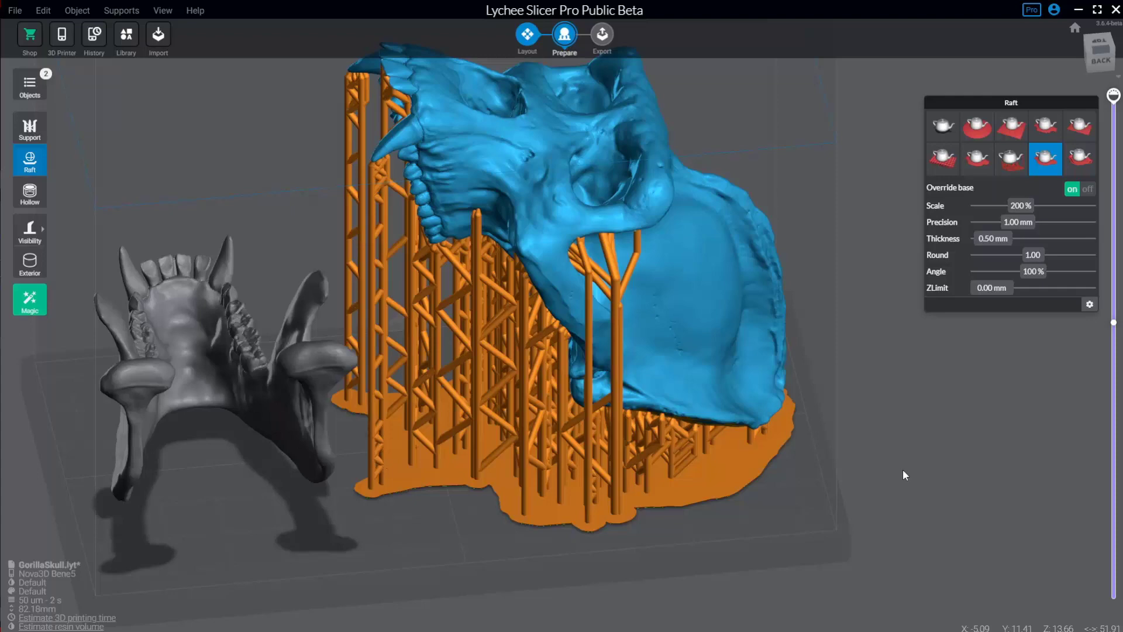
pyautogui.moveTo(903, 469); pyautogui.dragTo(854, 375, button='right')
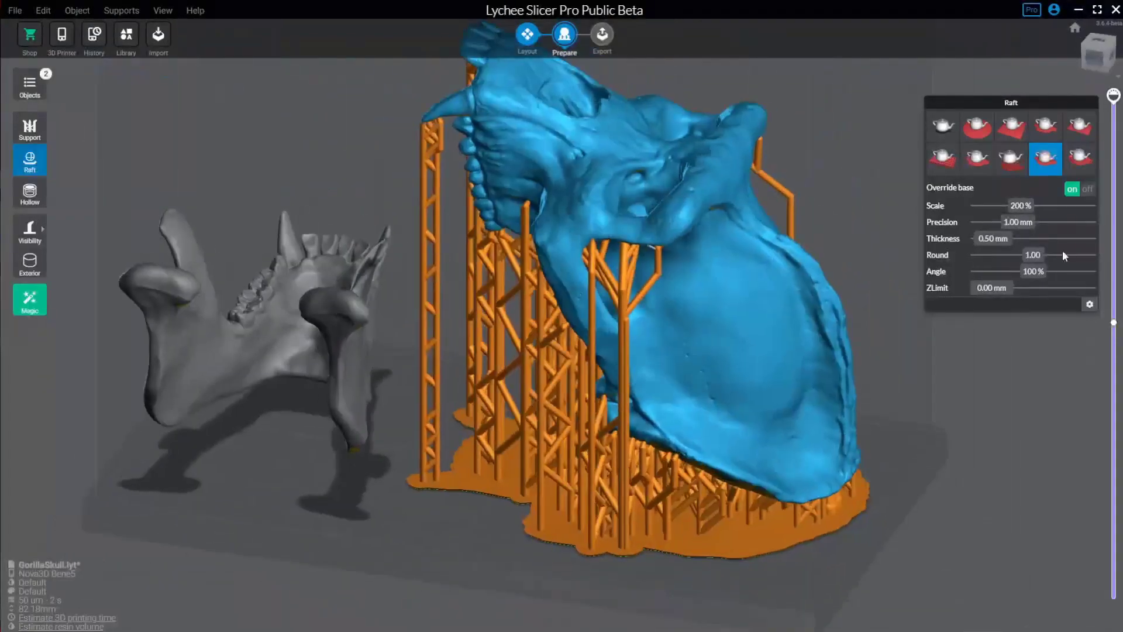
# - Apply the outline-following raft with raised walls to the skull, using 1.00 mm thickness and 1.00 mm walls
pyautogui.click(1081, 159)
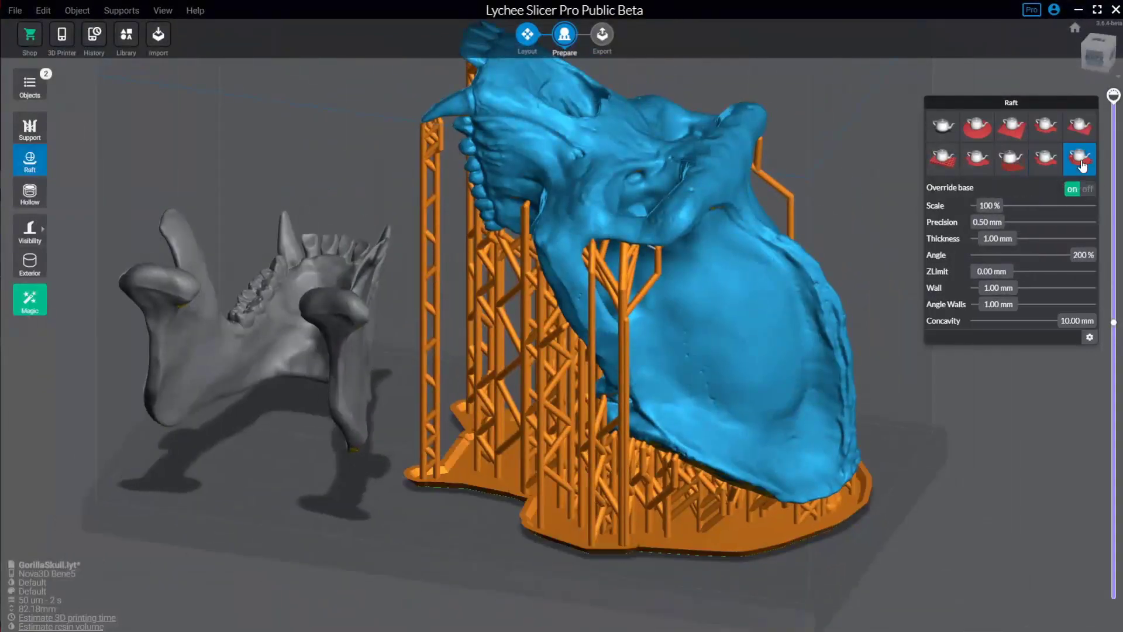
pyautogui.moveTo(865, 574); pyautogui.dragTo(834, 419, button='right')
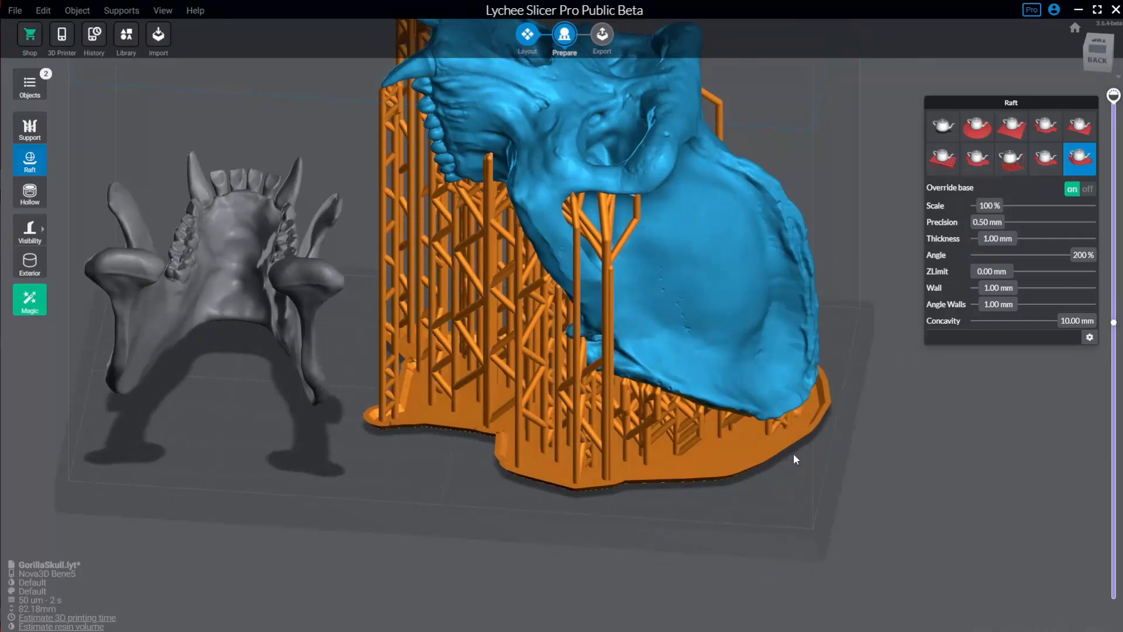
pyautogui.moveTo(721, 477)
pyautogui.mouseDown(button='right')
pyautogui.moveTo(729, 521)
pyautogui.moveTo(714, 482)
pyautogui.moveTo(495, 408)
pyautogui.moveTo(737, 368)
pyautogui.moveTo(775, 387)
pyautogui.mouseUp(button='right')
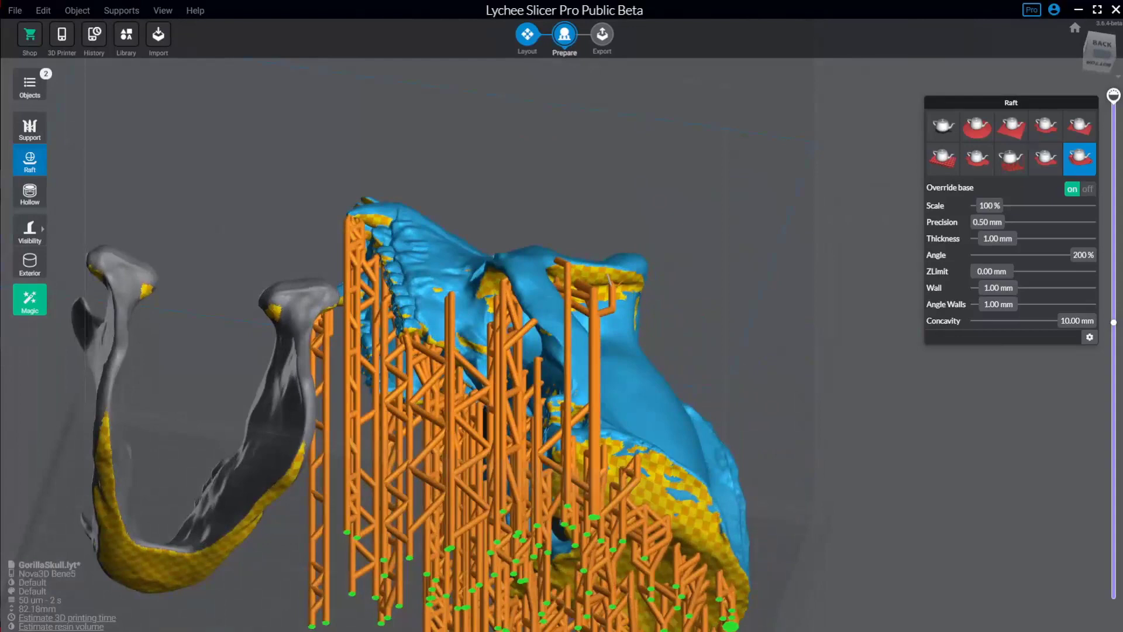
# - Lower the layer preview to the build plate and examine the raft's first layers
pyautogui.click(1114, 323)
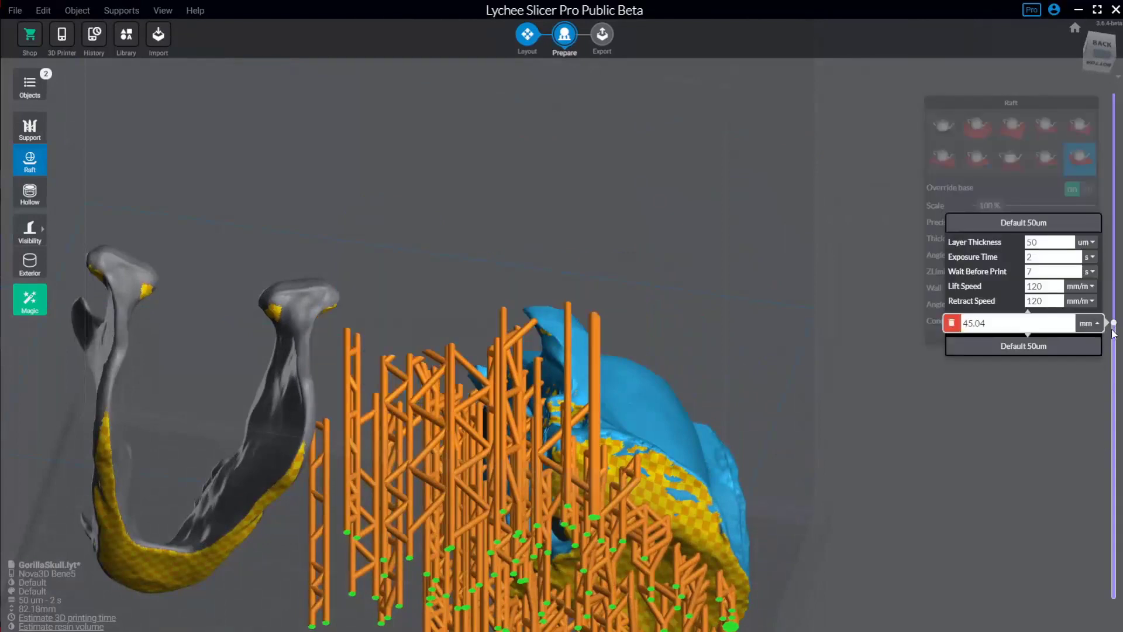
pyautogui.moveTo(1114, 334); pyautogui.dragTo(1114, 594)
pyautogui.click(1107, 625)
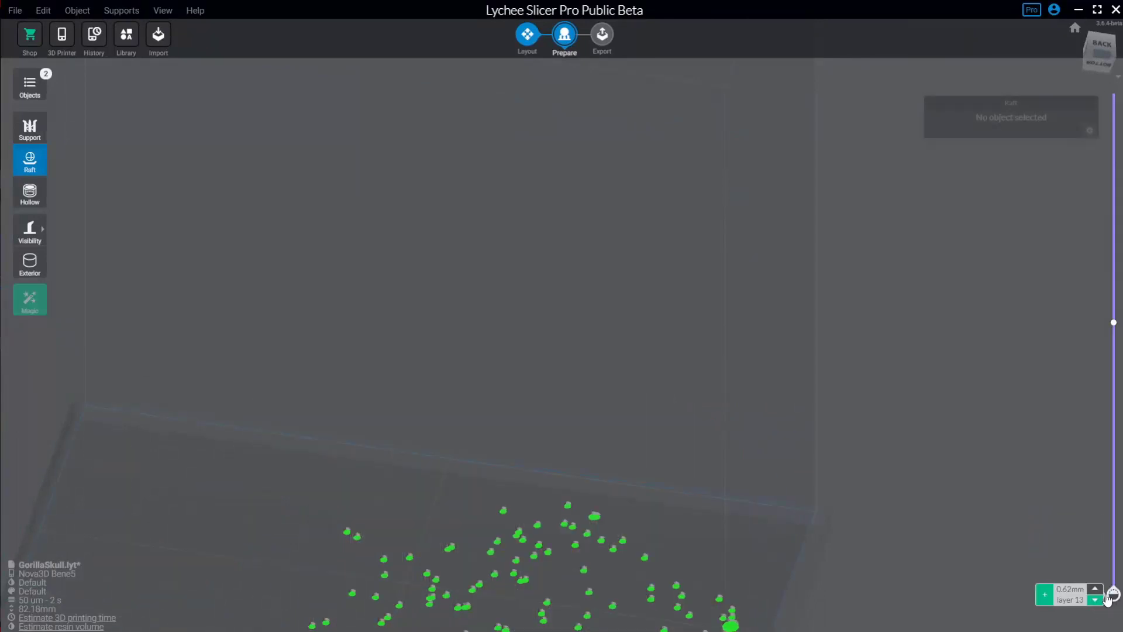
pyautogui.moveTo(930, 509); pyautogui.dragTo(927, 543, button='right')
pyautogui.moveTo(384, 484); pyautogui.dragTo(996, 543, button='right')
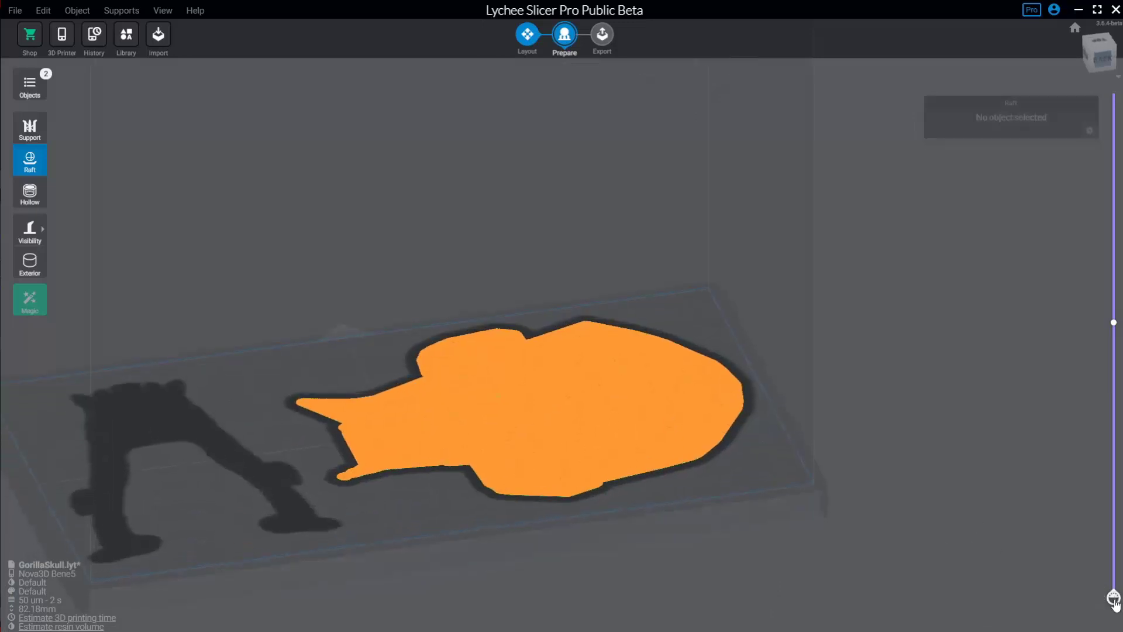
pyautogui.moveTo(1114, 599); pyautogui.dragTo(1113, 593)
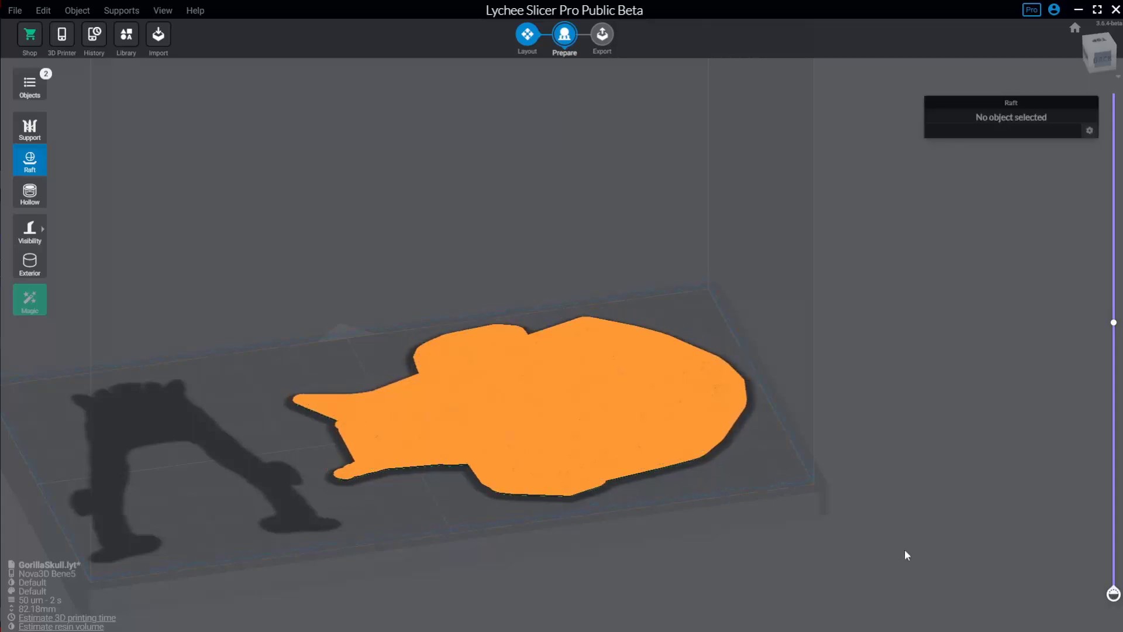
# - Review the Nova3D Bene5's Default 50um resin settings, including burn-in layers, exposure and lift speeds, and close them unchanged
pyautogui.click(37, 589)
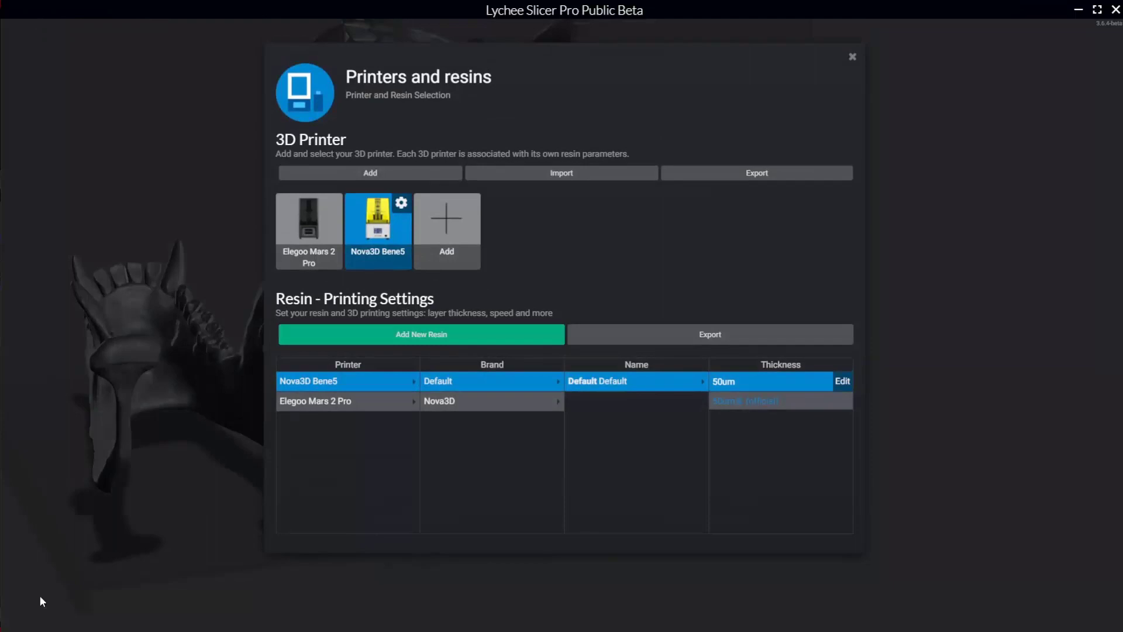
pyautogui.click(843, 382)
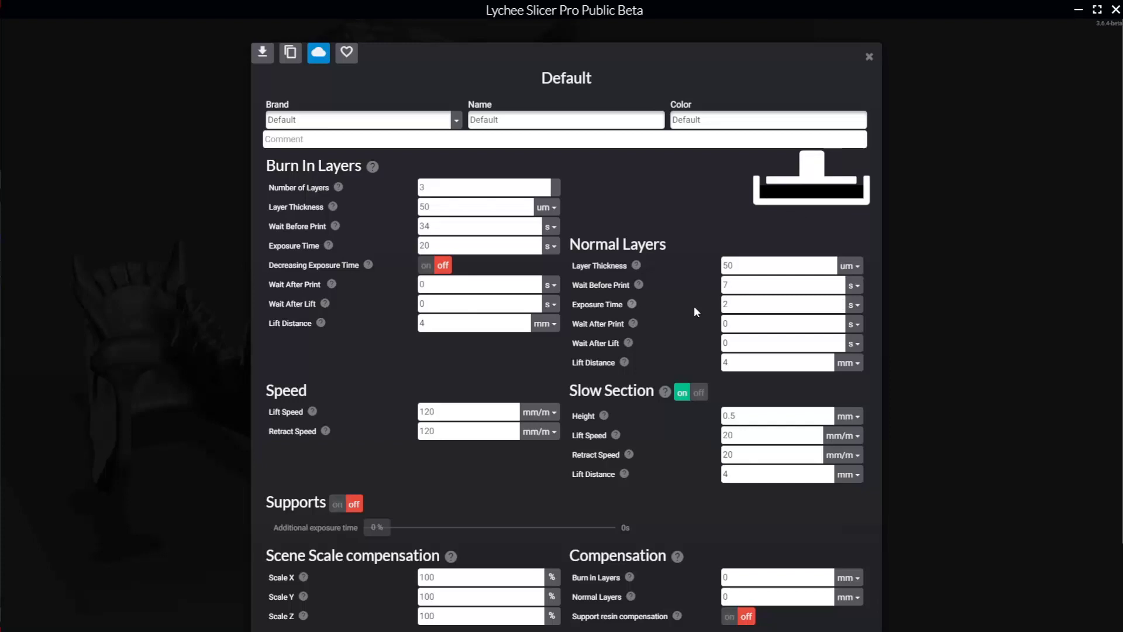
pyautogui.click(869, 57)
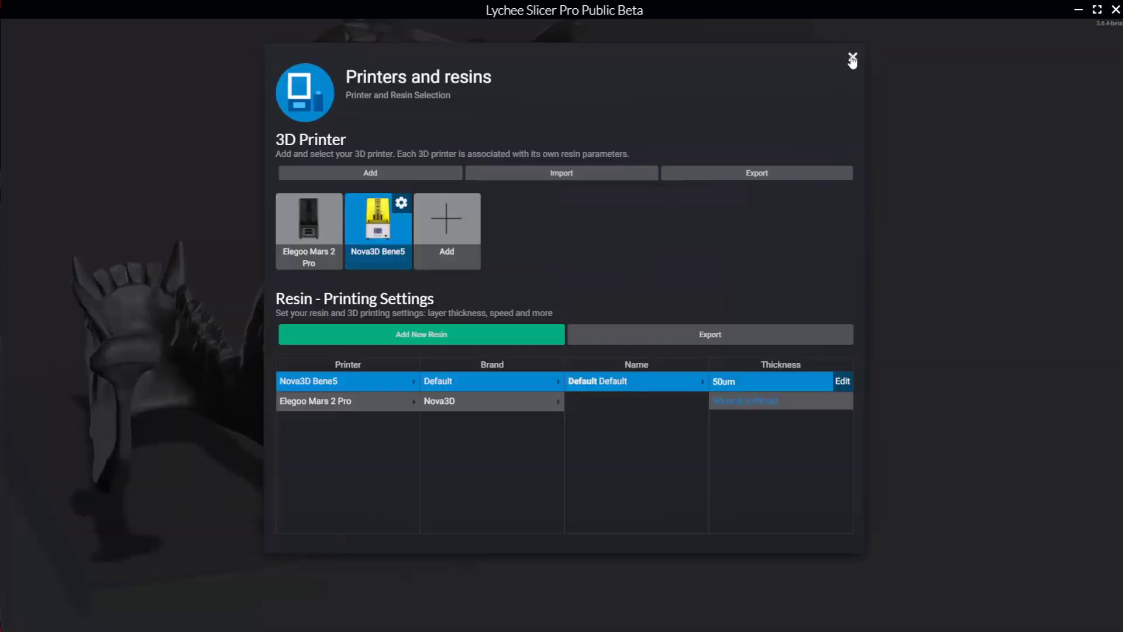
pyautogui.click(852, 59)
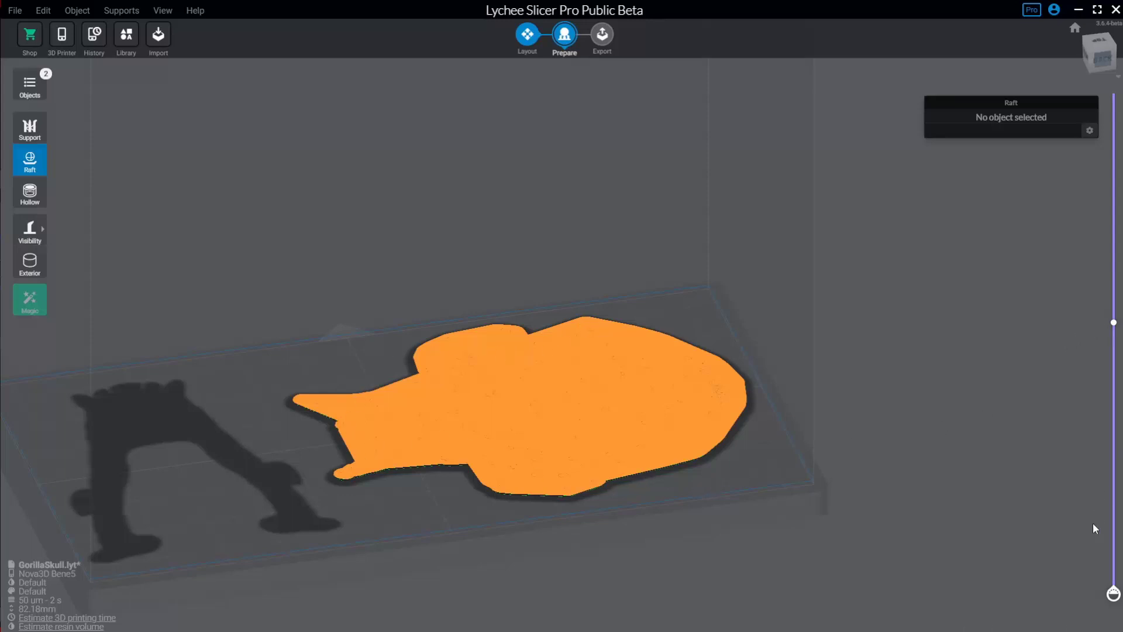
# - Raise the layer preview through layer 36 to the skull's mid-height to examine the raft walls and supports
pyautogui.moveTo(1115, 602)
pyautogui.moveTo(1115, 596); pyautogui.dragTo(1115, 589)
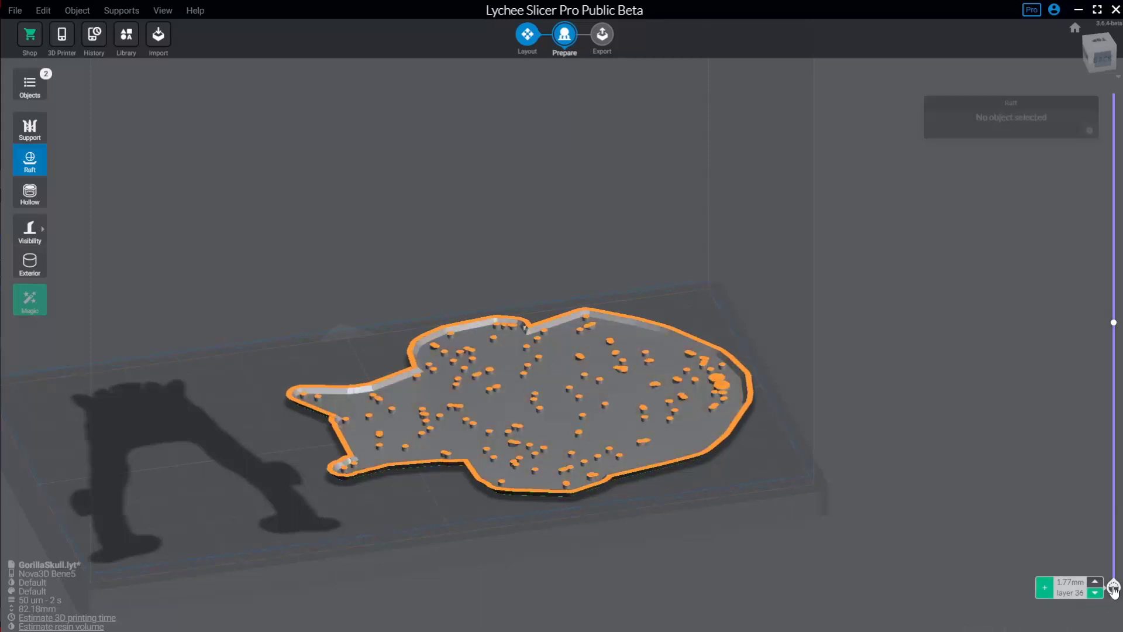
pyautogui.moveTo(1115, 592)
pyautogui.moveTo(1111, 587); pyautogui.dragTo(749, 361)
pyautogui.moveTo(617, 347); pyautogui.dragTo(641, 338)
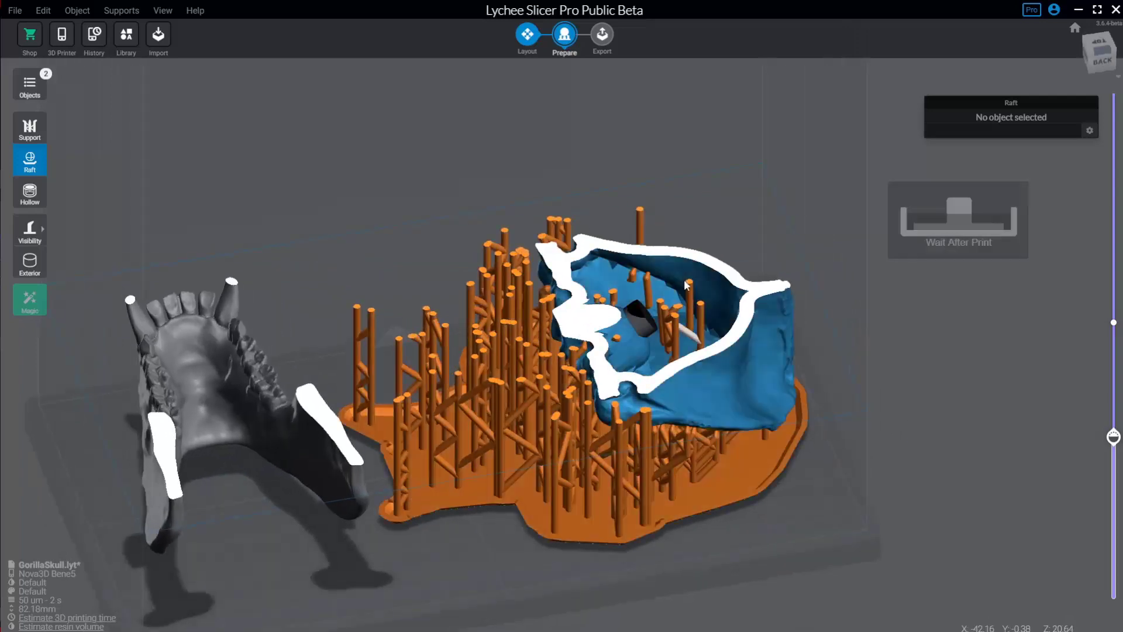
# - Raise the layer preview through layer 1220 to full height, checking the upper skull slices and supports from the back
pyautogui.moveTo(1112, 436); pyautogui.dragTo(1041, 226)
pyautogui.press('2')
pyautogui.moveTo(927, 272); pyautogui.dragTo(986, 255, button='right')
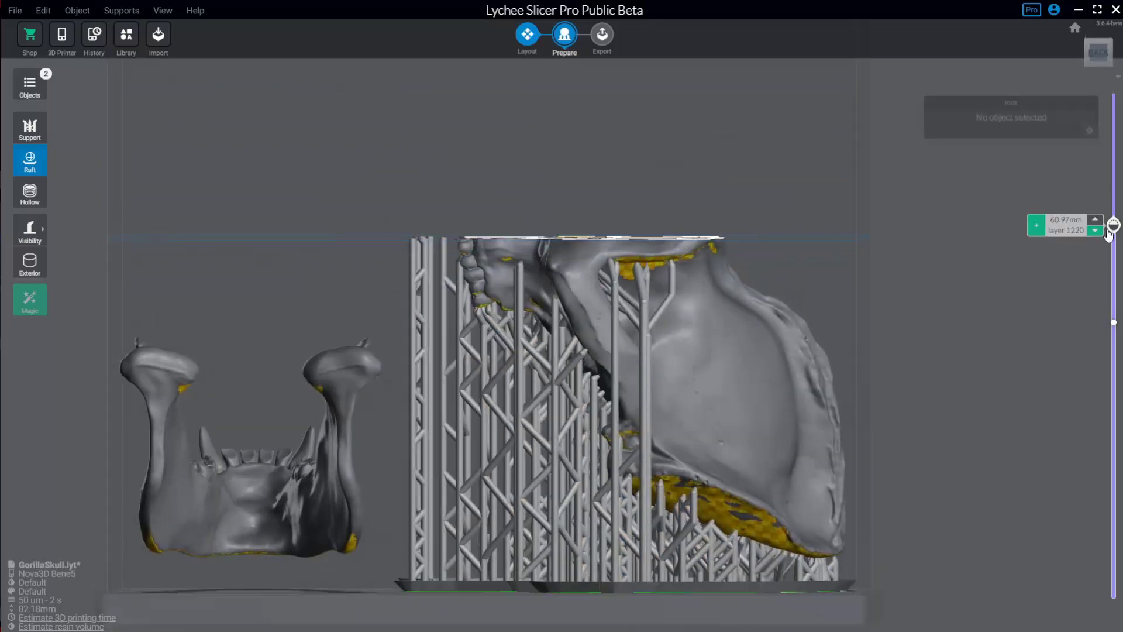
pyautogui.moveTo(1111, 227); pyautogui.dragTo(1066, 85)
pyautogui.moveTo(953, 236); pyautogui.dragTo(645, 453, button='right')
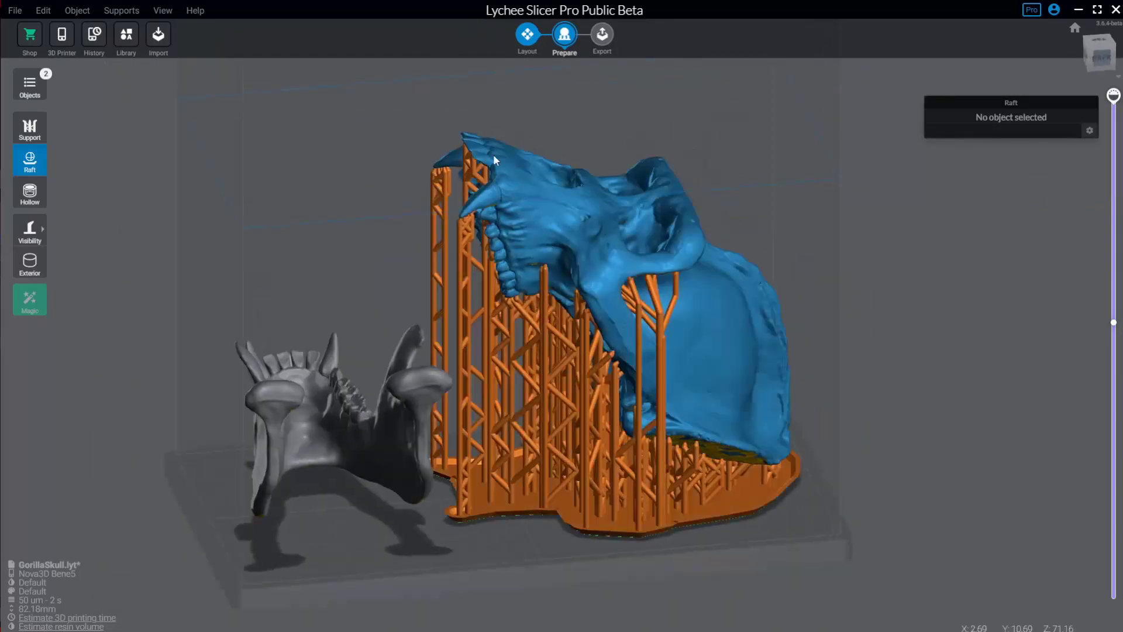
# - Display only the supports' tips and bases to examine where they meet the underside of the skull
pyautogui.moveTo(702, 296); pyautogui.dragTo(963, 451, button='right')
pyautogui.moveTo(937, 296); pyautogui.dragTo(979, 292, button='right')
pyautogui.moveTo(977, 289); pyautogui.dragTo(908, 306, button='middle')
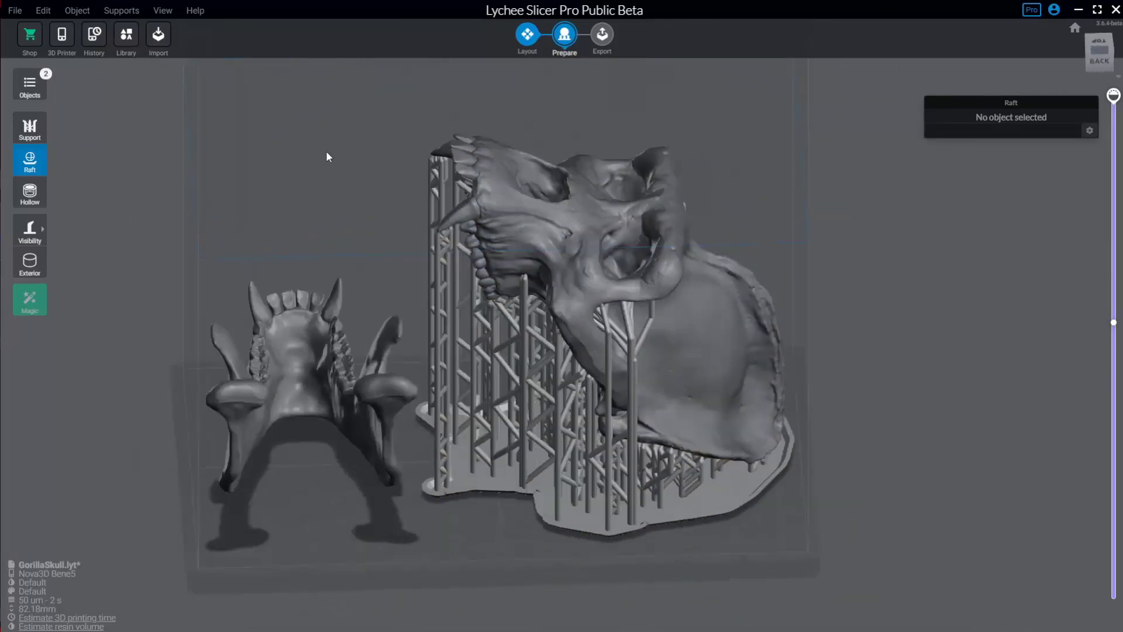
pyautogui.scroll(8, 475, 347)
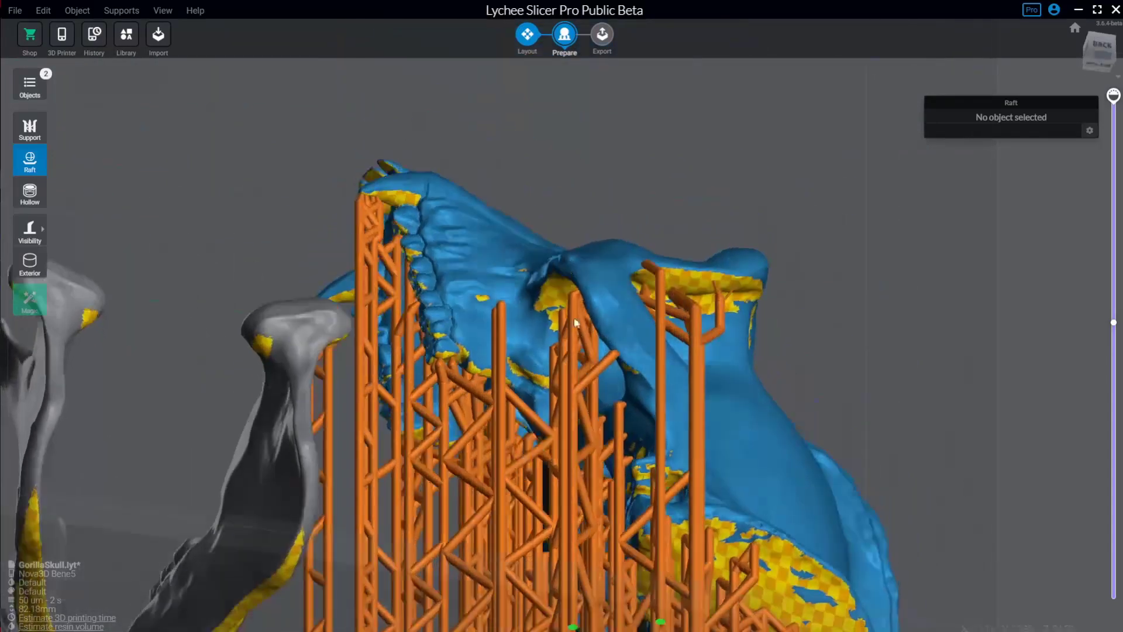
pyautogui.moveTo(576, 322); pyautogui.dragTo(446, 274, button='right')
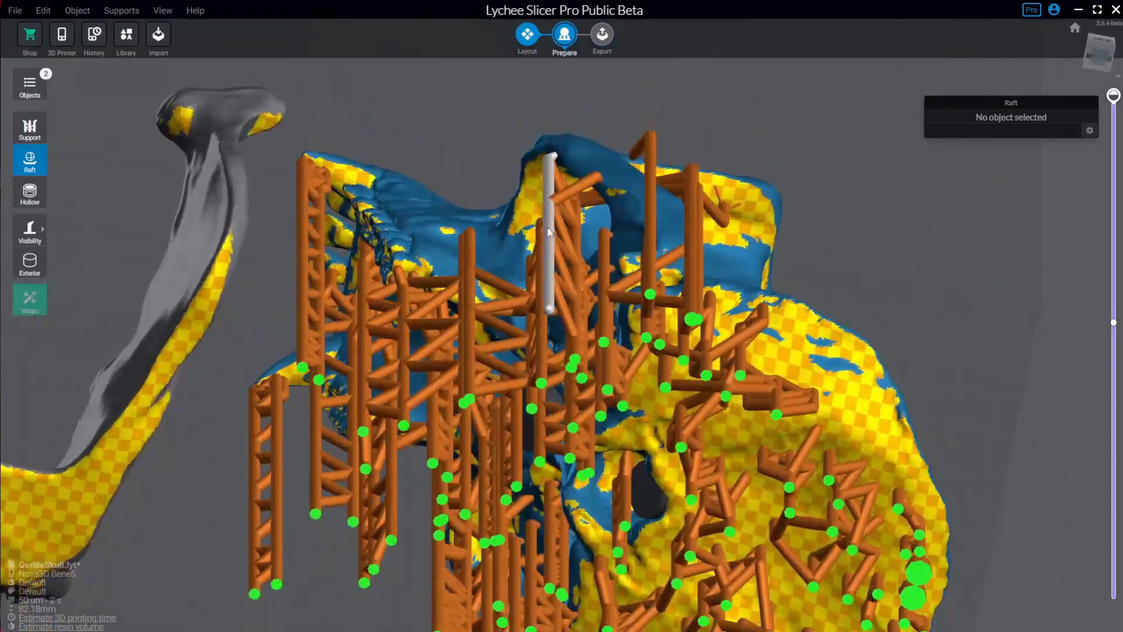
pyautogui.moveTo(476, 340); pyautogui.dragTo(554, 356, button='right')
pyautogui.click(30, 233)
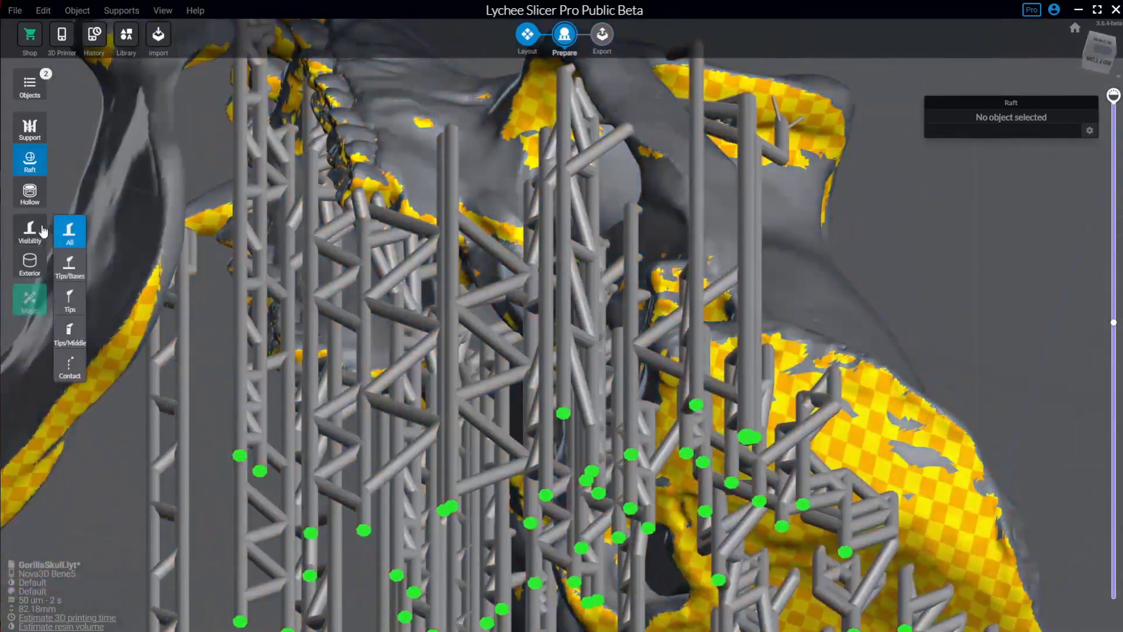
pyautogui.click(71, 267)
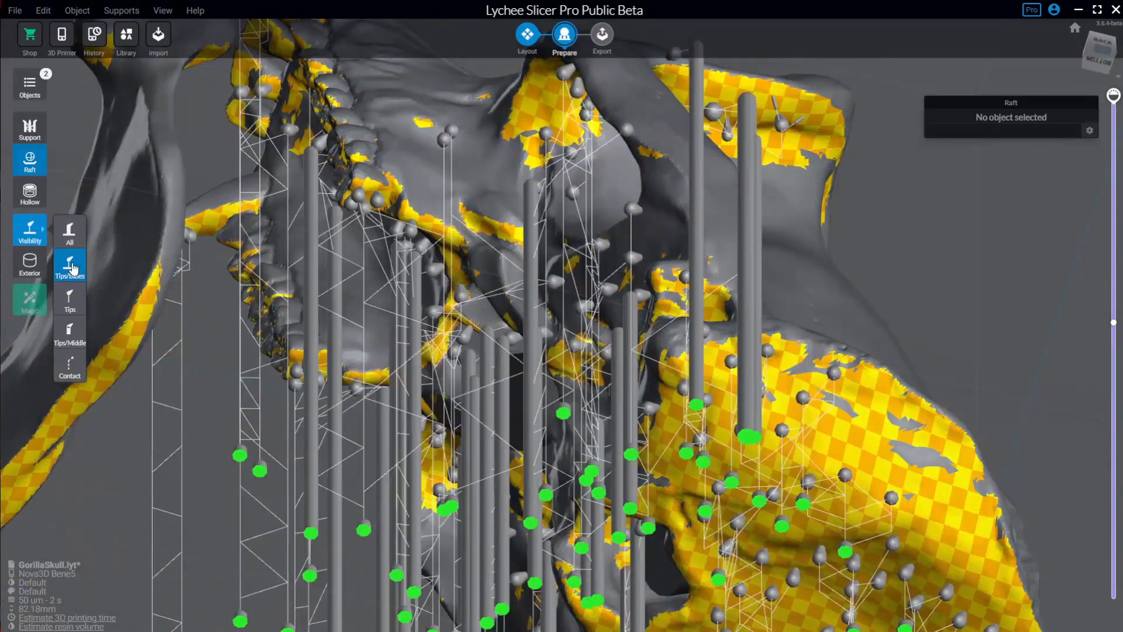
pyautogui.moveTo(576, 227); pyautogui.dragTo(569, 249, button='right')
# - Display only the support tips on the skull, followed by the tips with their middle sections
pyautogui.moveTo(29, 237)
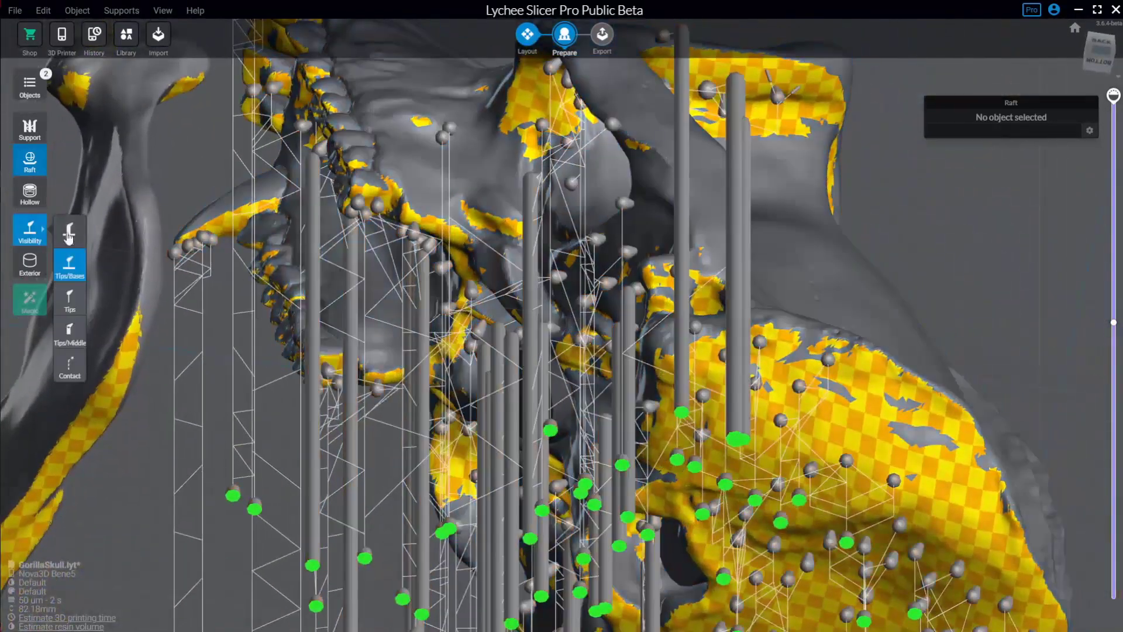
pyautogui.click(70, 299)
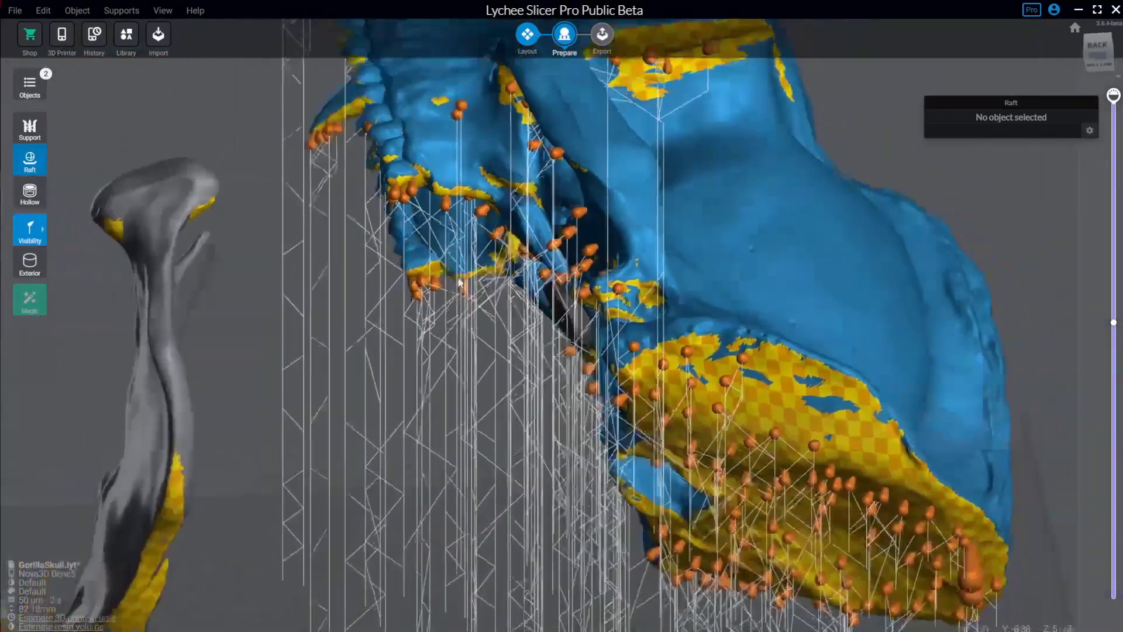
pyautogui.moveTo(459, 283); pyautogui.dragTo(511, 279, button='right')
pyautogui.moveTo(29, 233)
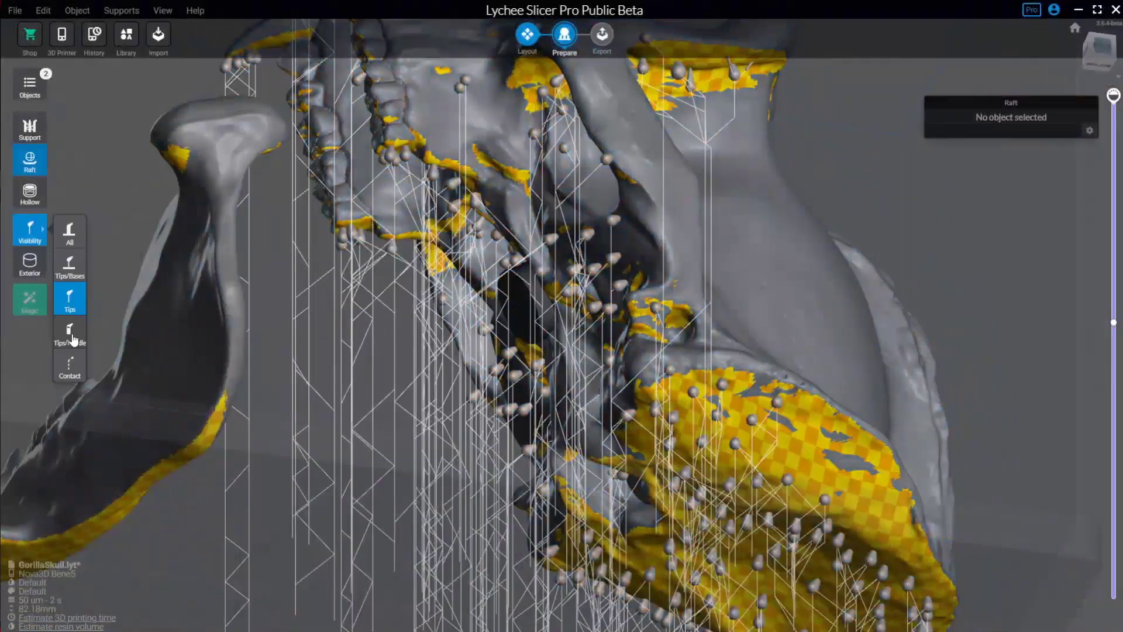
pyautogui.click(70, 333)
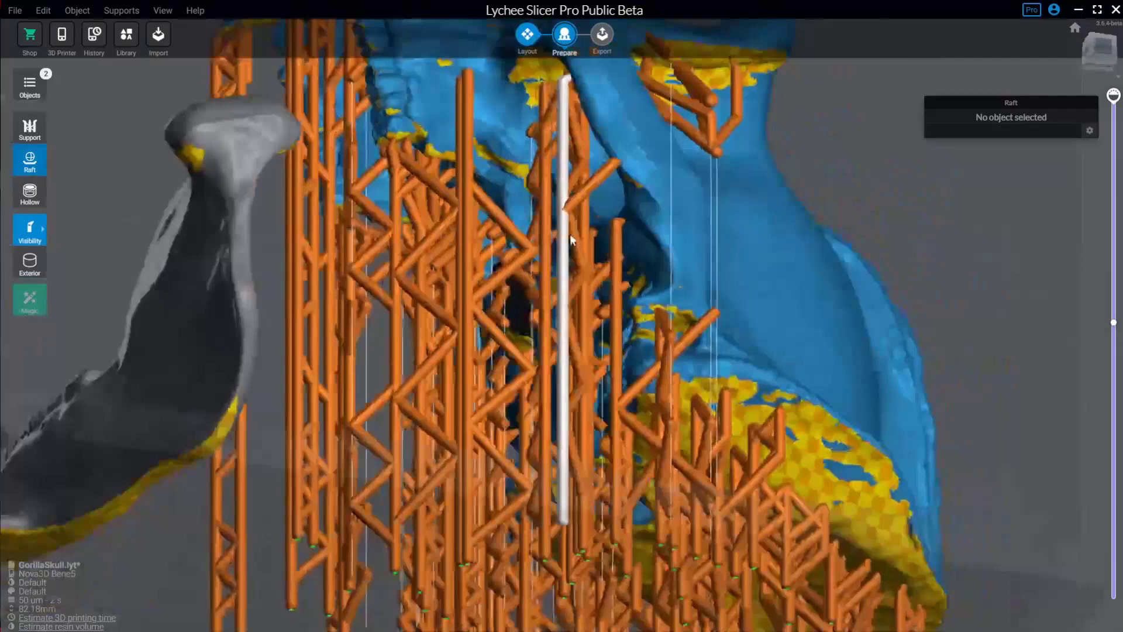
# - Display only the support contact points to inspect the skull's overhangs, and restore full support visibility
pyautogui.moveTo(71, 322)
pyautogui.click(73, 361)
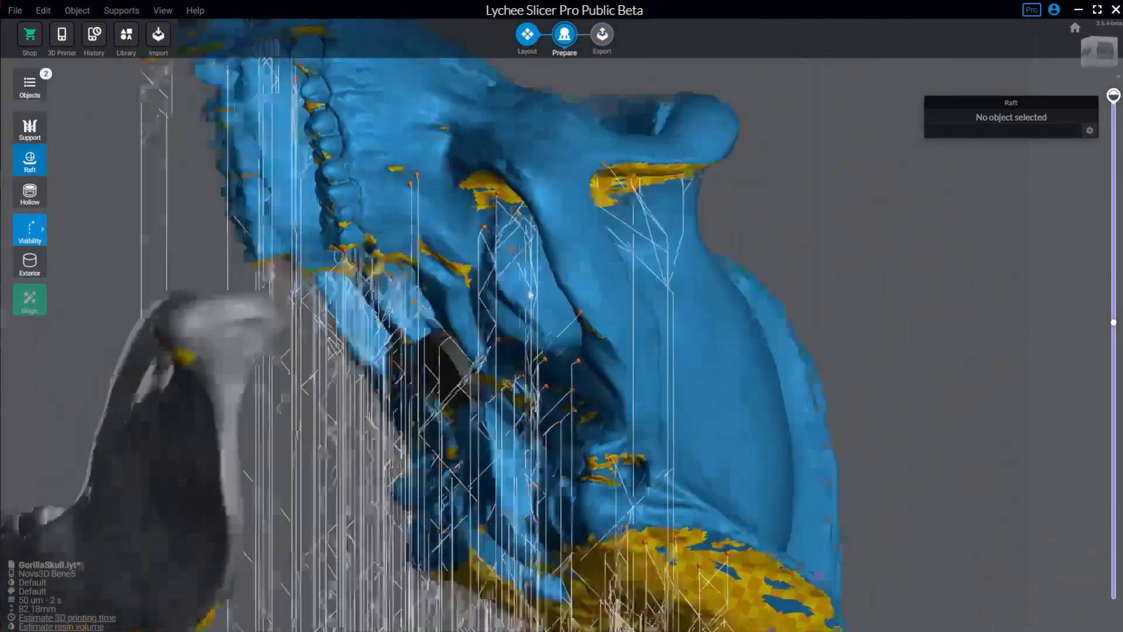
pyautogui.moveTo(530, 295); pyautogui.dragTo(237, 252, button='right')
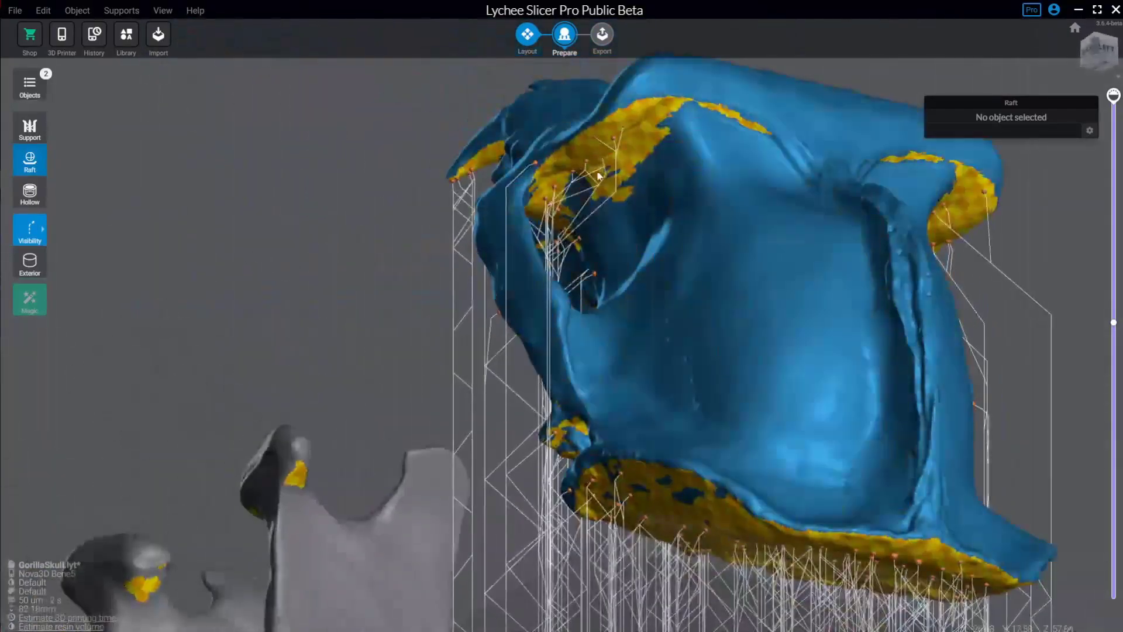
pyautogui.moveTo(599, 177); pyautogui.dragTo(561, 181)
pyautogui.moveTo(29, 231)
pyautogui.click(69, 231)
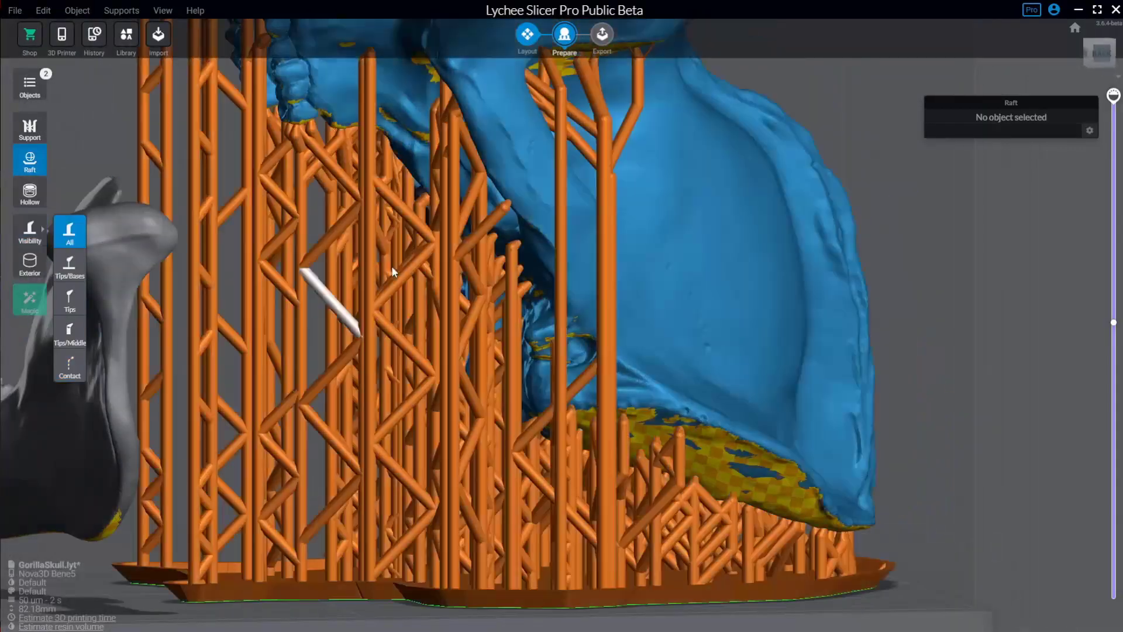
# - Select the lower jaw beside the supported skull
pyautogui.scroll(-4, 369, 241)
pyautogui.moveTo(368, 240); pyautogui.dragTo(744, 294, button='right')
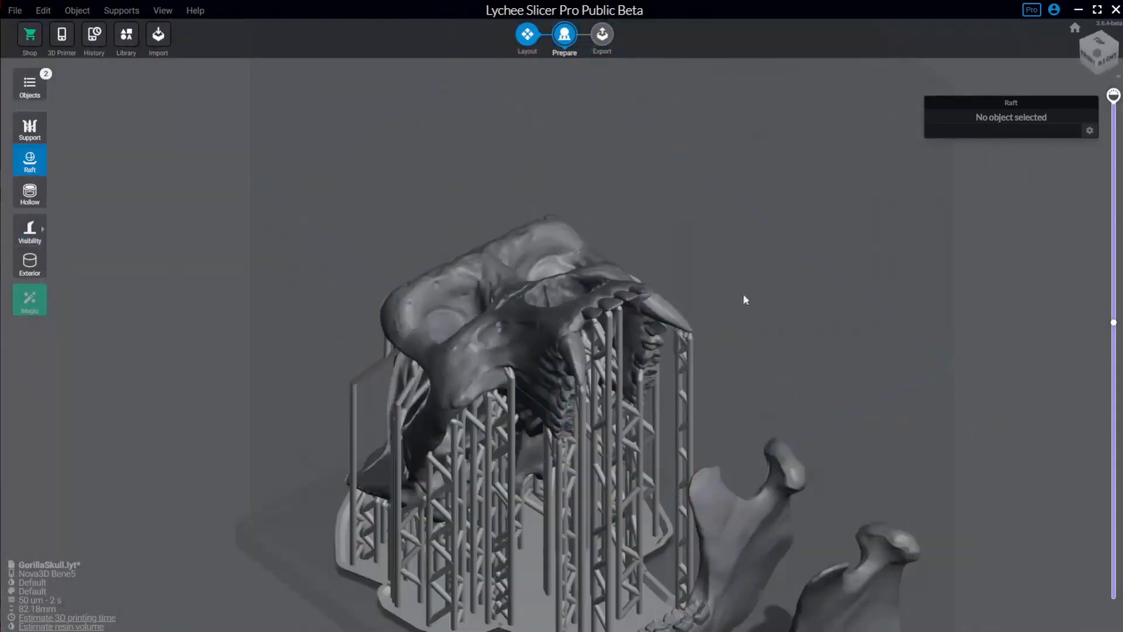
pyautogui.moveTo(745, 300); pyautogui.dragTo(727, 233)
pyautogui.click(642, 288)
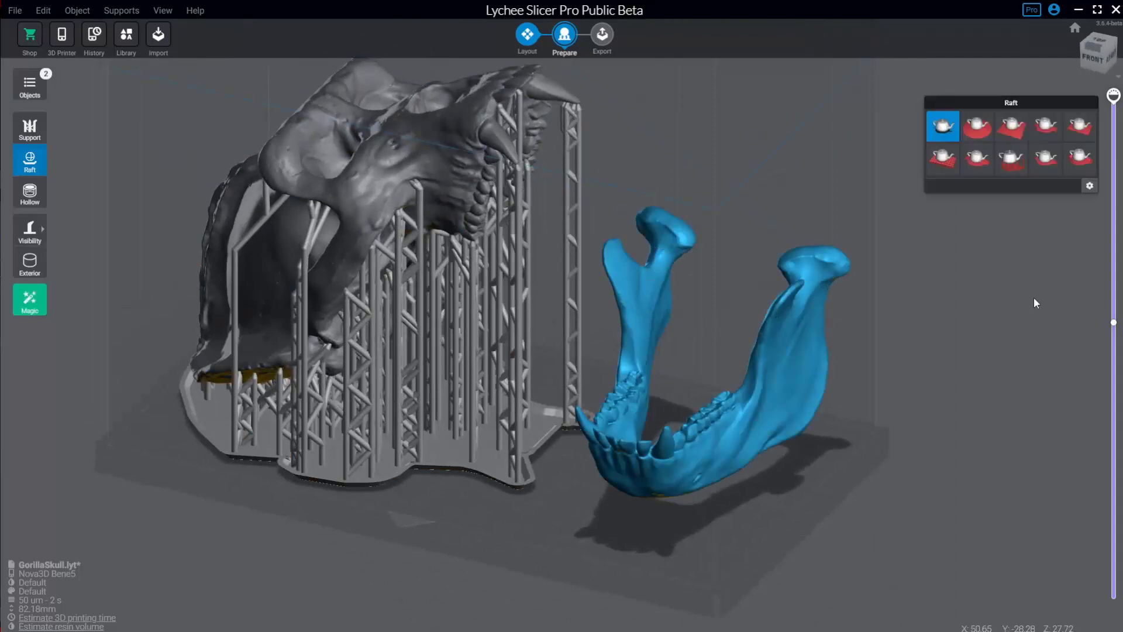
# - Generate automatic supports for the lower jaw using the Medium preset and Normal density
pyautogui.click(30, 128)
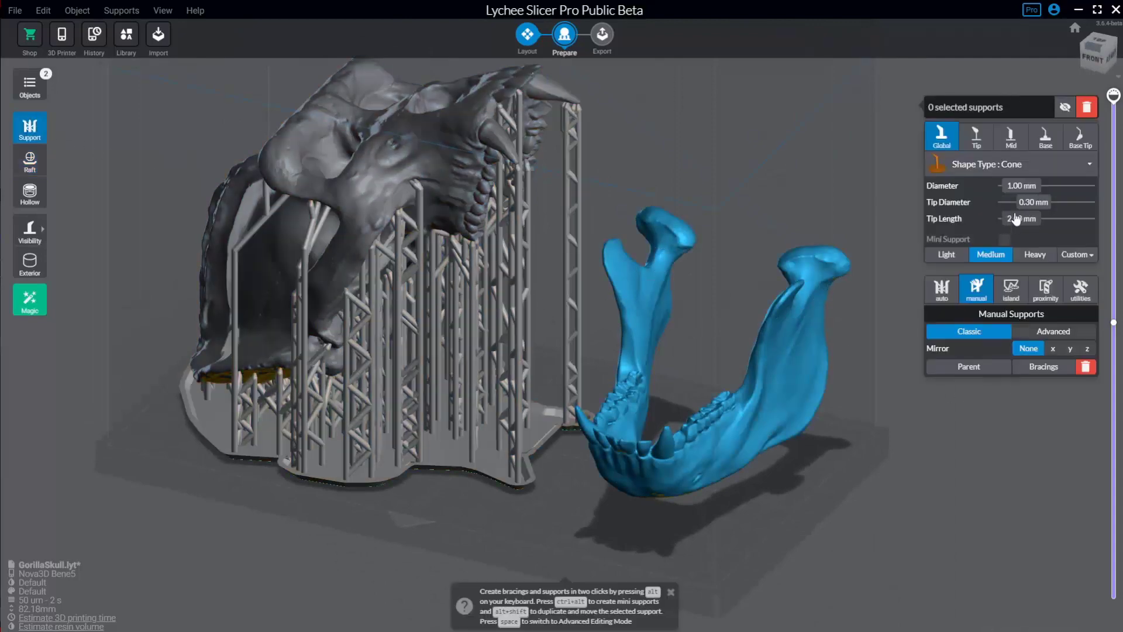
pyautogui.click(941, 290)
pyautogui.click(1003, 332)
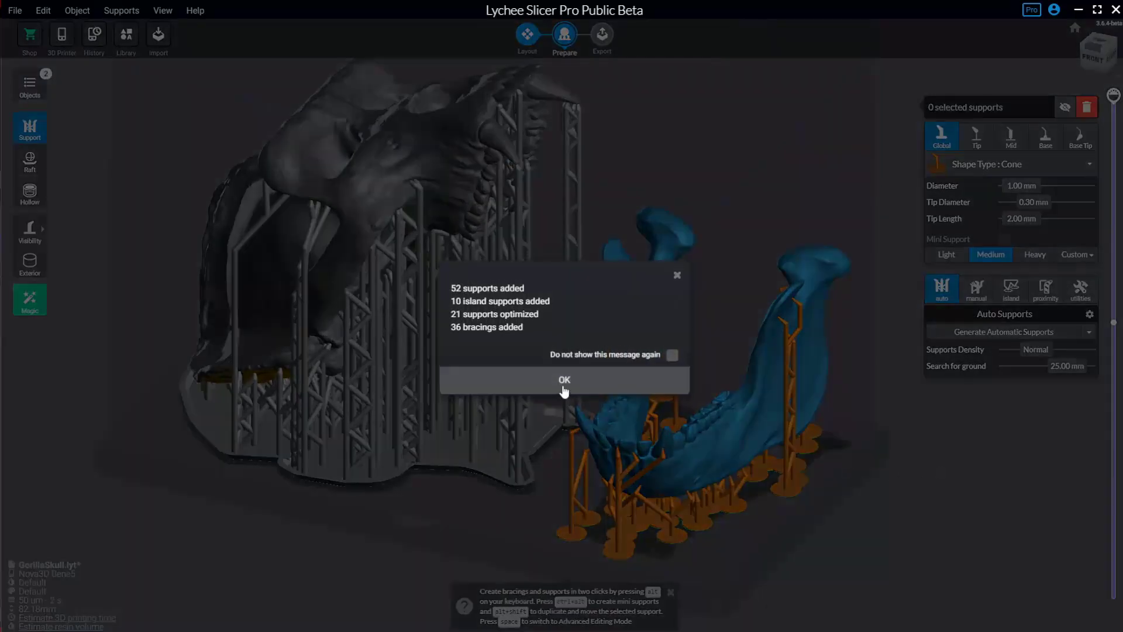
pyautogui.click(564, 391)
# - Add a 1.00 mm thick contour raft with 1.00 mm walls under the lower jaw's supports, and deselect the jaw
pyautogui.moveTo(915, 441); pyautogui.dragTo(771, 409, button='right')
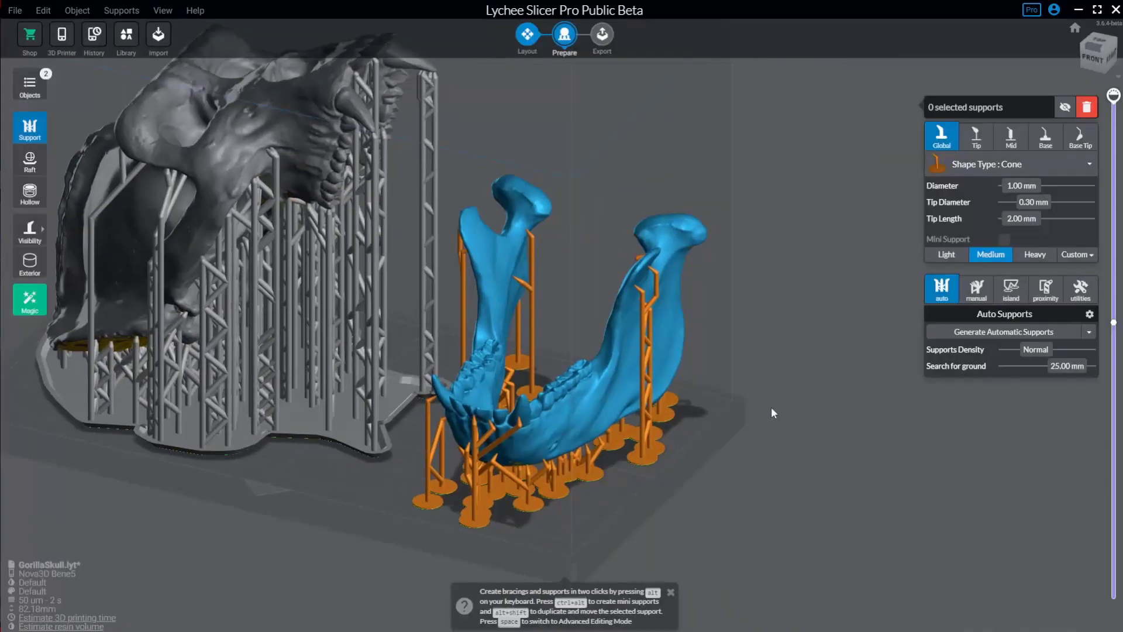
pyautogui.click(27, 169)
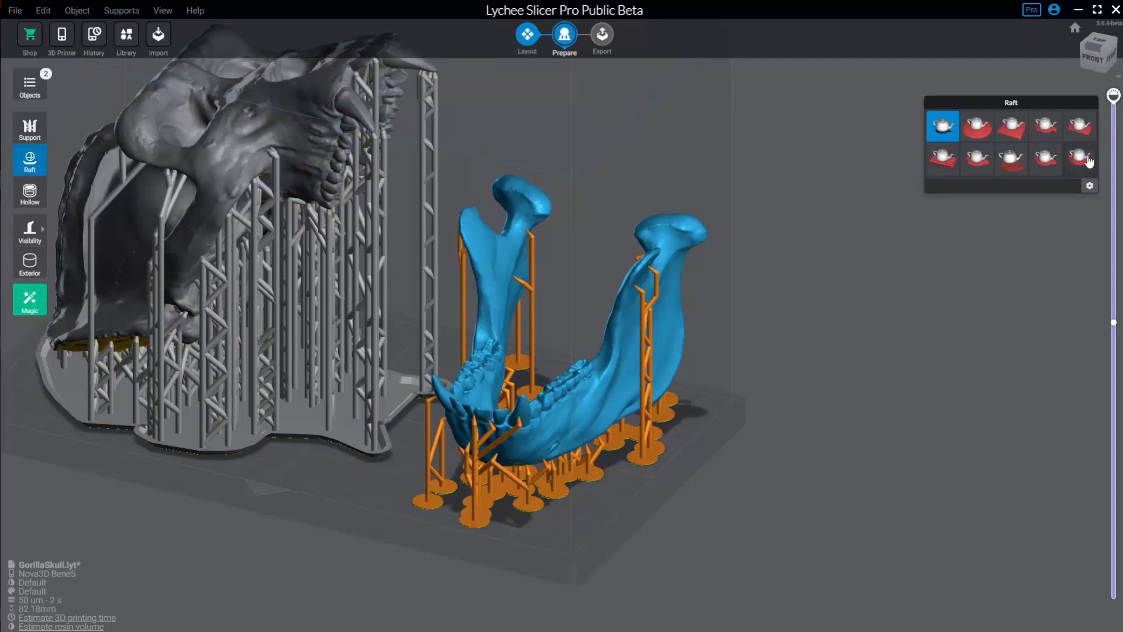
pyautogui.click(1080, 158)
pyautogui.moveTo(703, 448); pyautogui.dragTo(855, 468)
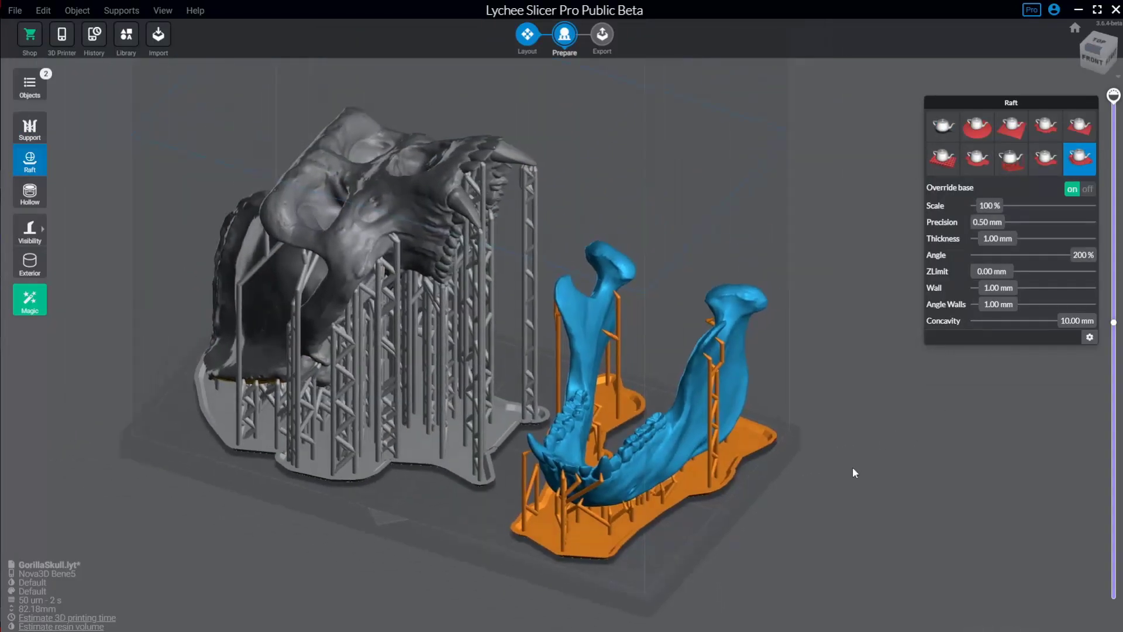
pyautogui.click(853, 473)
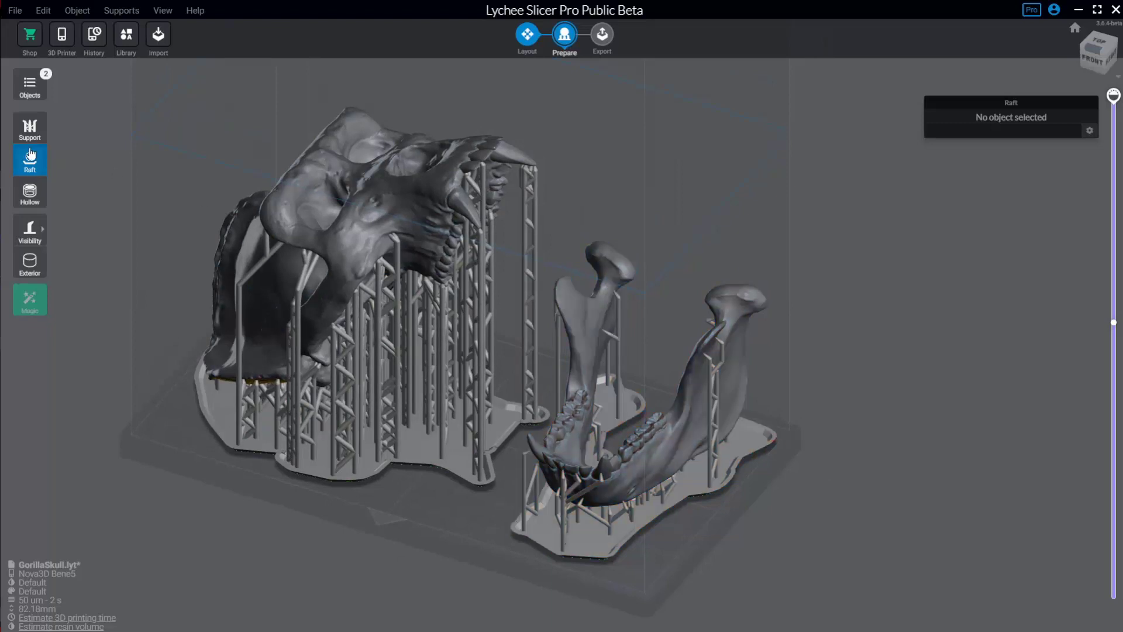
# - Select the skull, preview its supports without a raft, and restore its walled contour raft
pyautogui.click(736, 308)
pyautogui.click(441, 223)
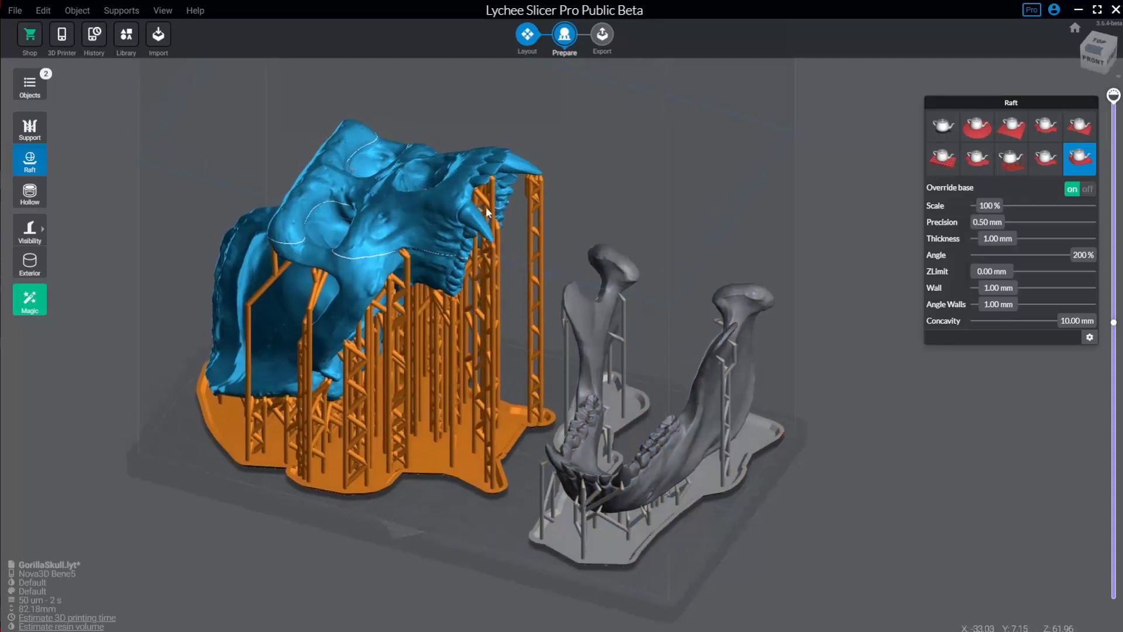
pyautogui.click(944, 127)
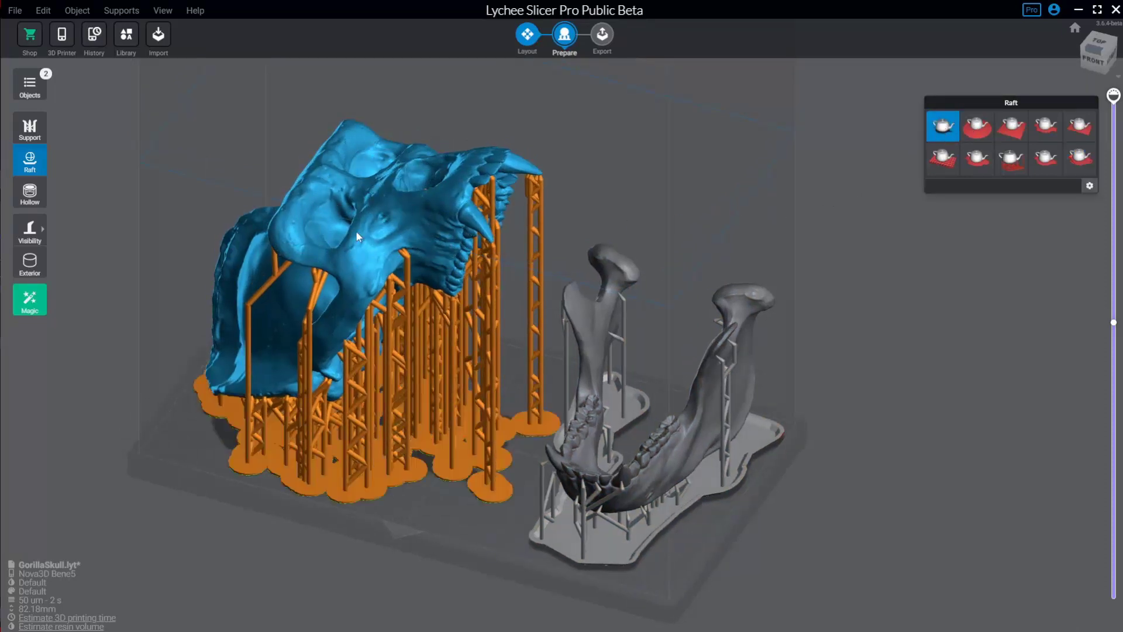
pyautogui.click(1083, 168)
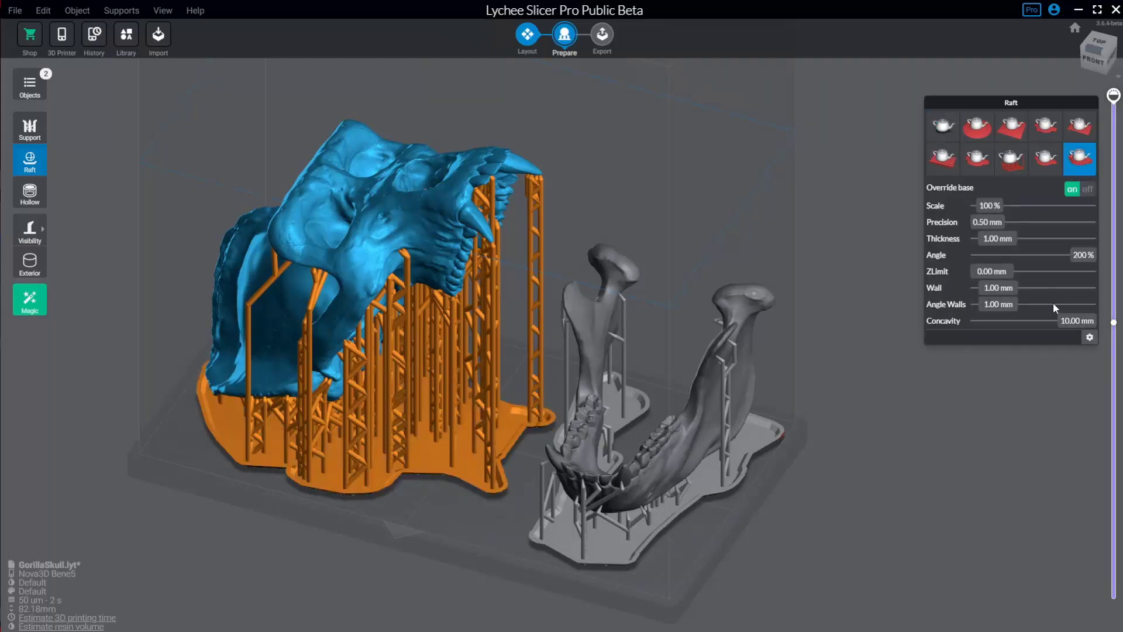
# - Preview the lattice, flat contour and neighbouring raft styles under the skull, and return to the walled contour raft
pyautogui.click(1012, 168)
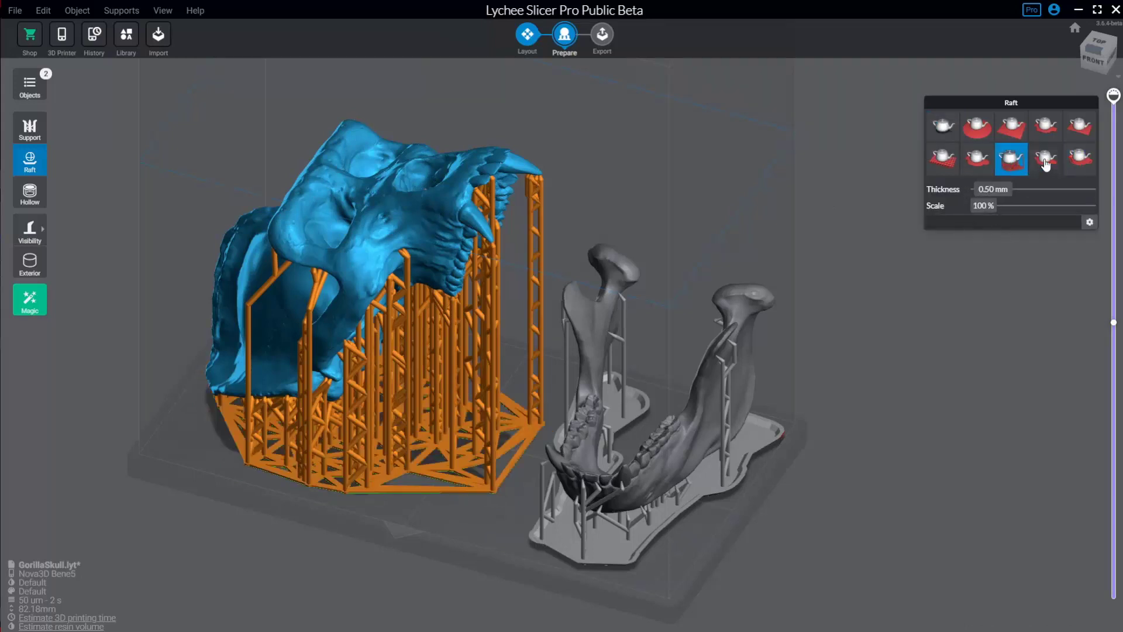
pyautogui.click(1045, 161)
pyautogui.click(977, 159)
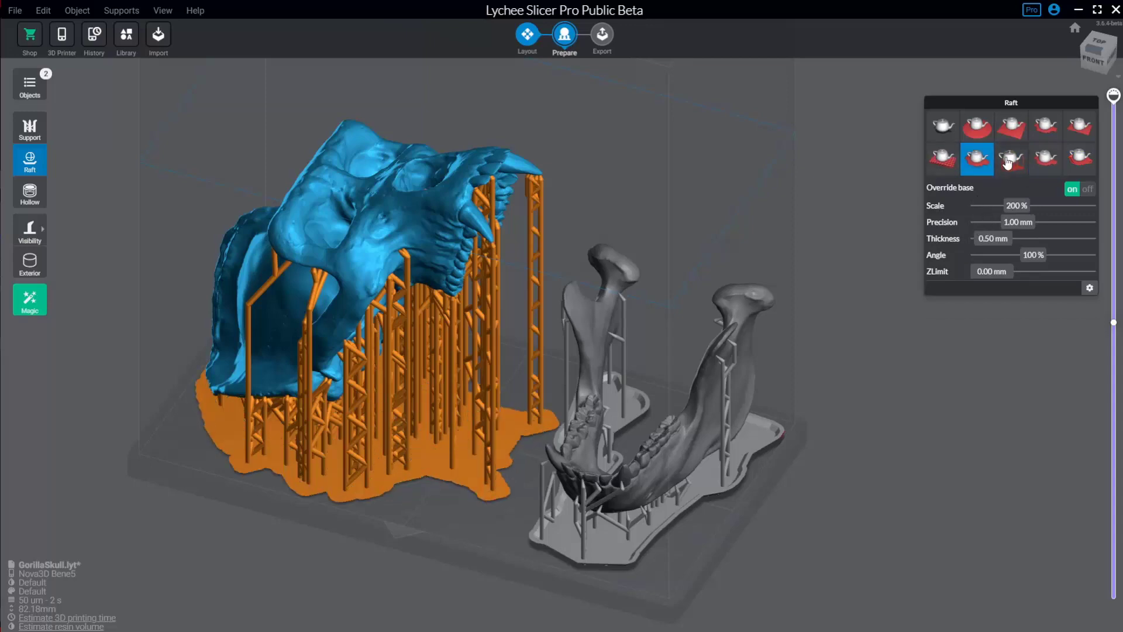
pyautogui.click(1012, 159)
pyautogui.click(1046, 159)
pyautogui.click(1078, 159)
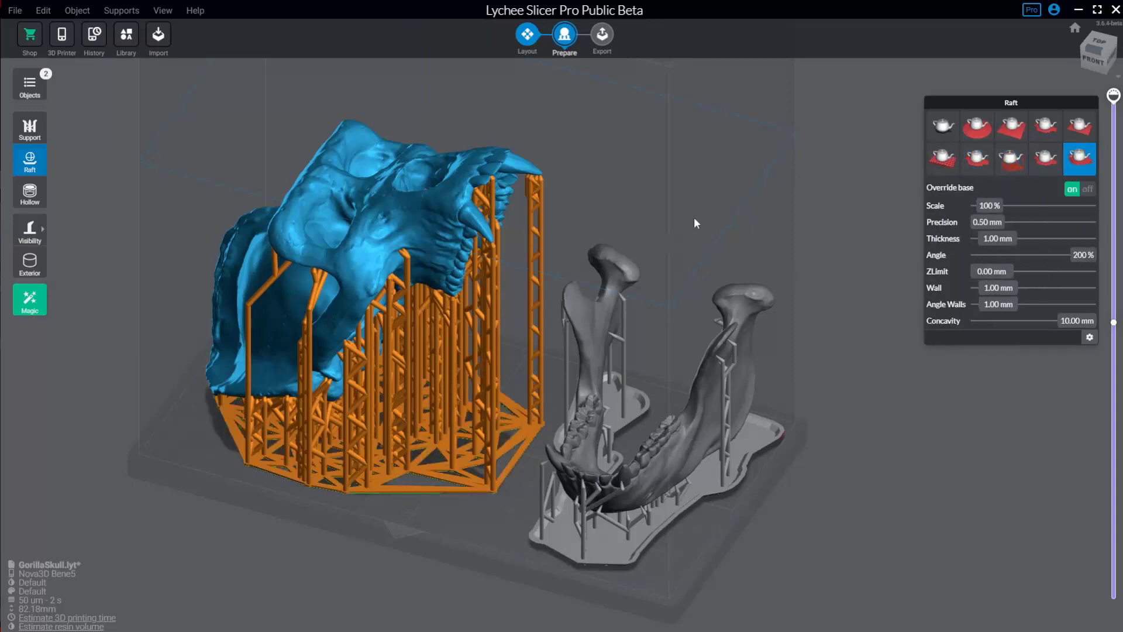